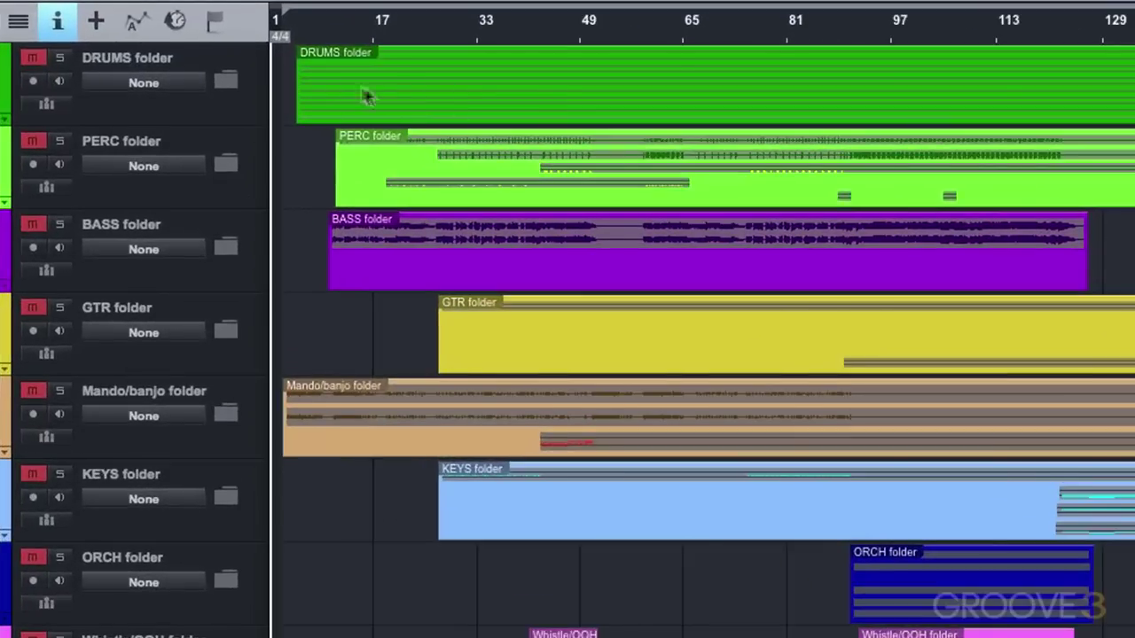
Open and close the DRUMS folder, then reveal PERC's five tracks and collapse it again.
click(226, 82)
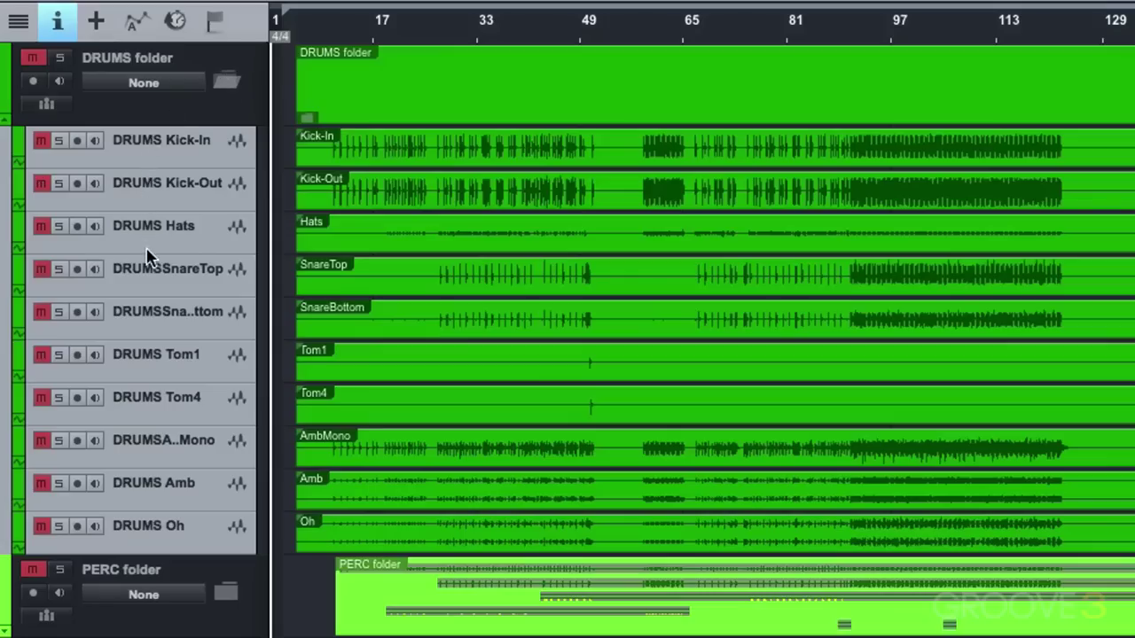
click(226, 82)
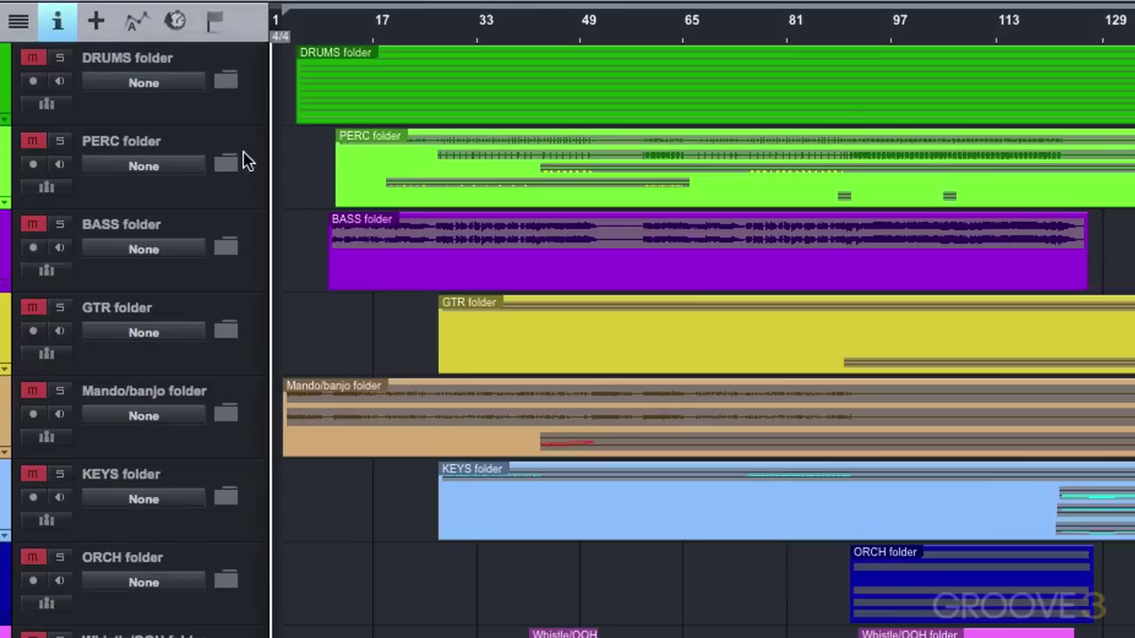
click(229, 163)
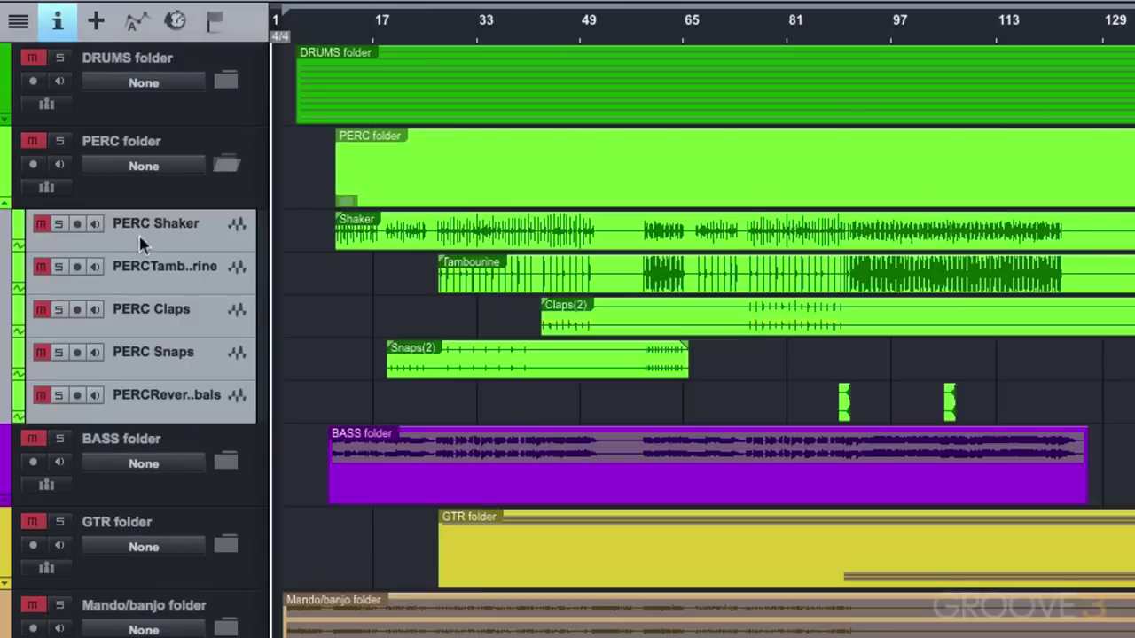
click(223, 166)
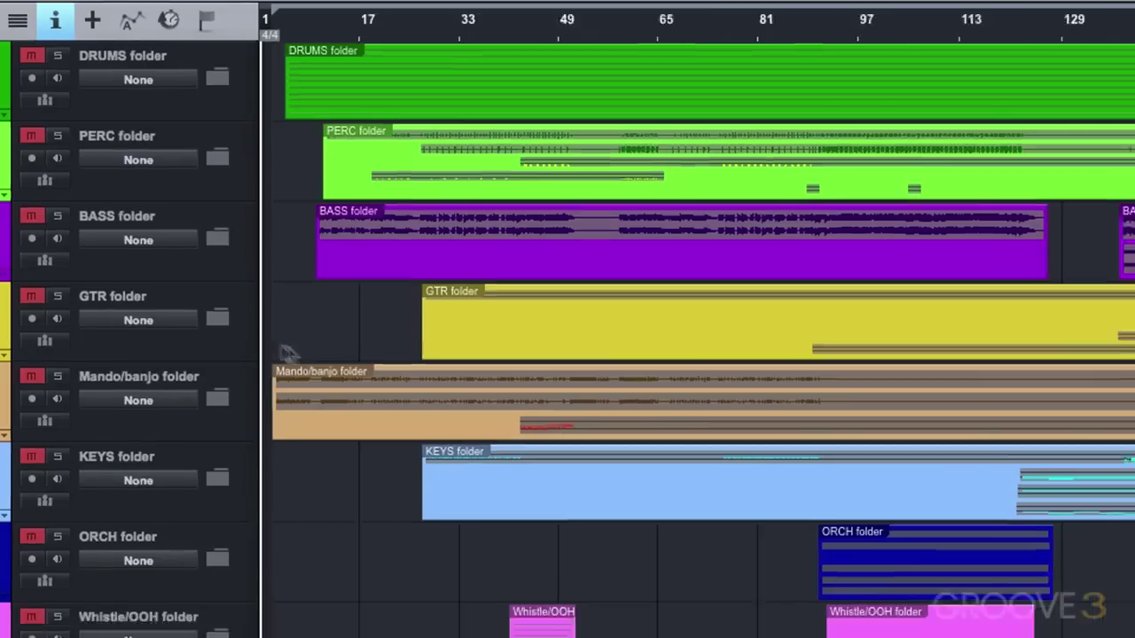
key(F3)
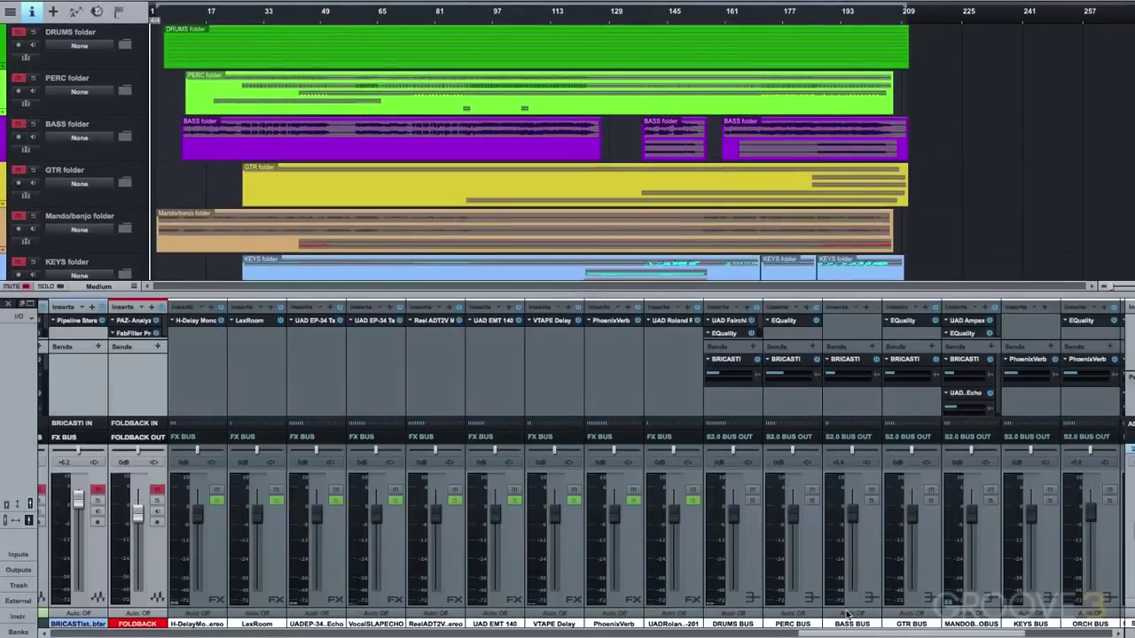
scroll(862, 631, right, 5)
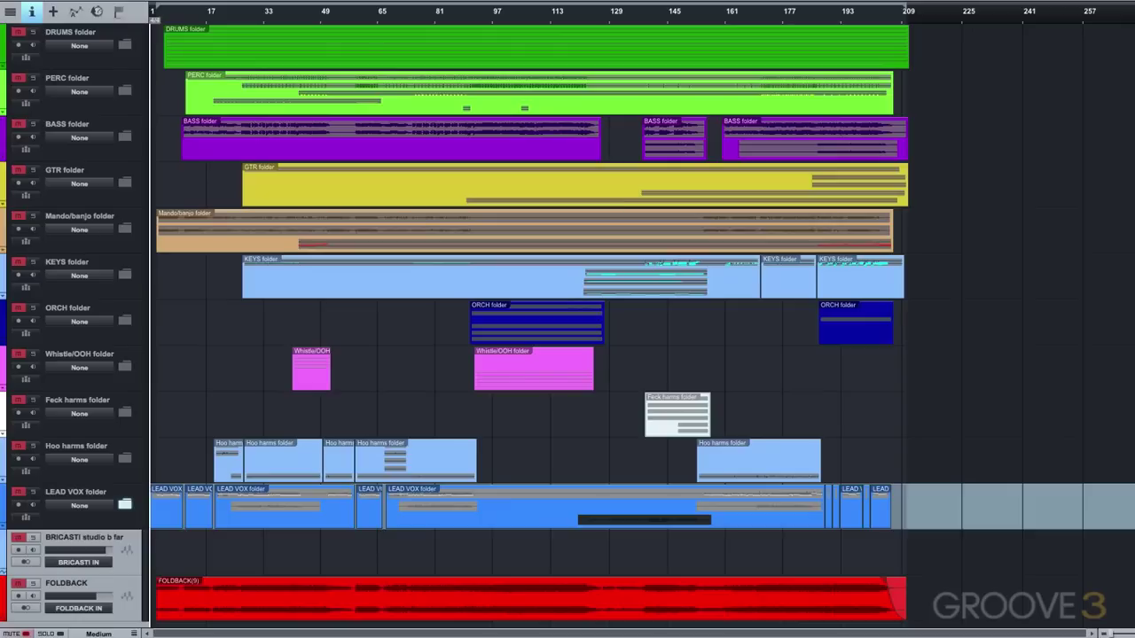
key(F3)
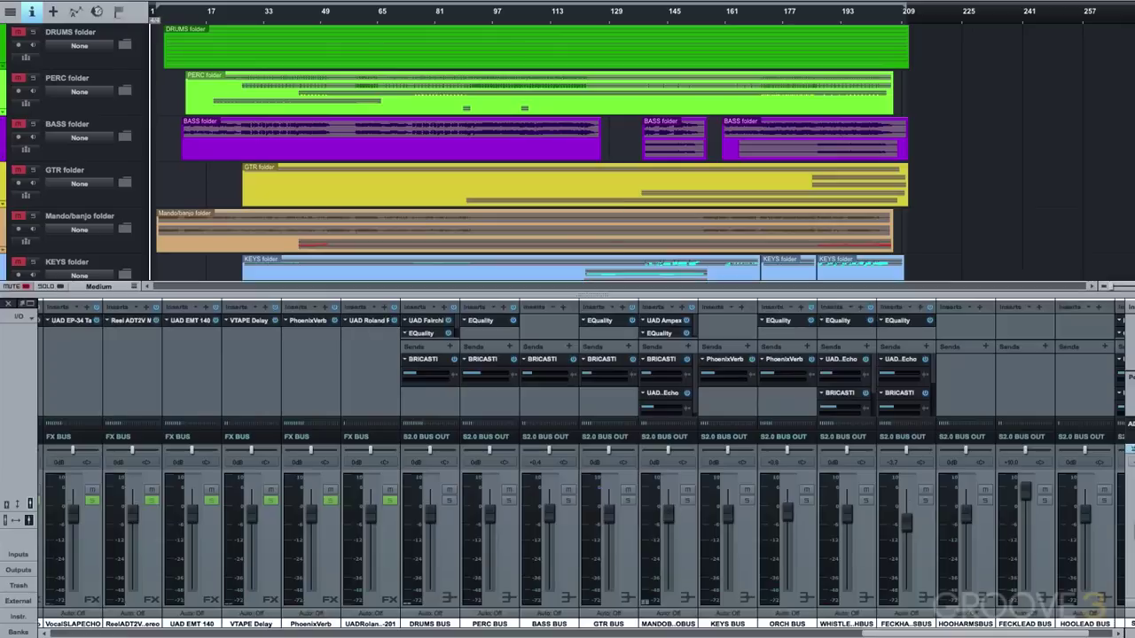
drag(904, 633, 869, 629)
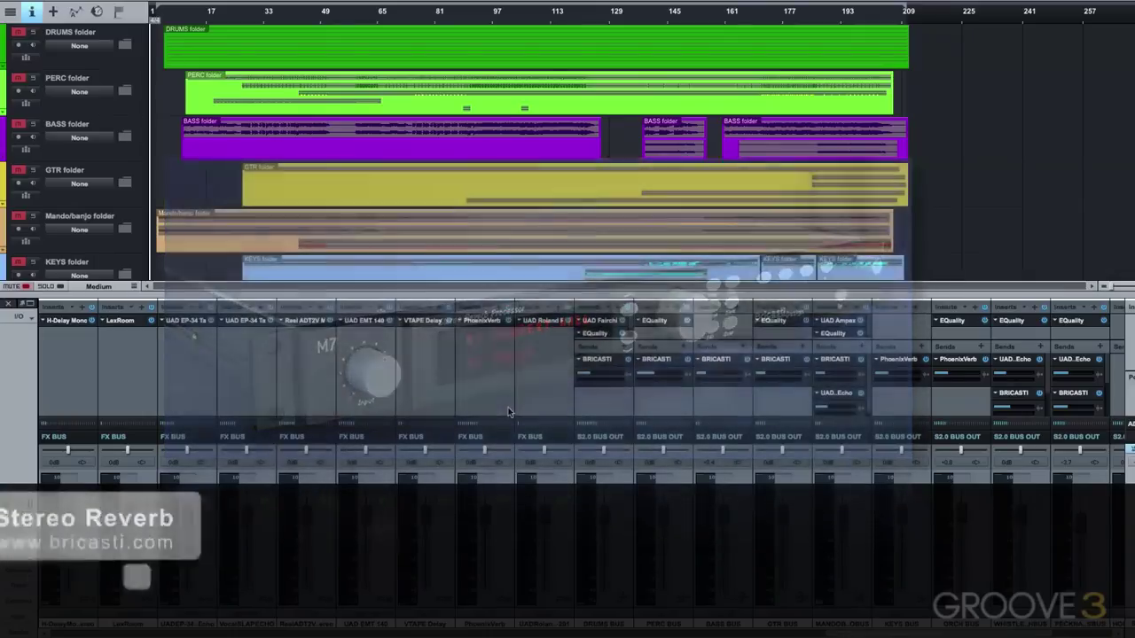
key(F3)
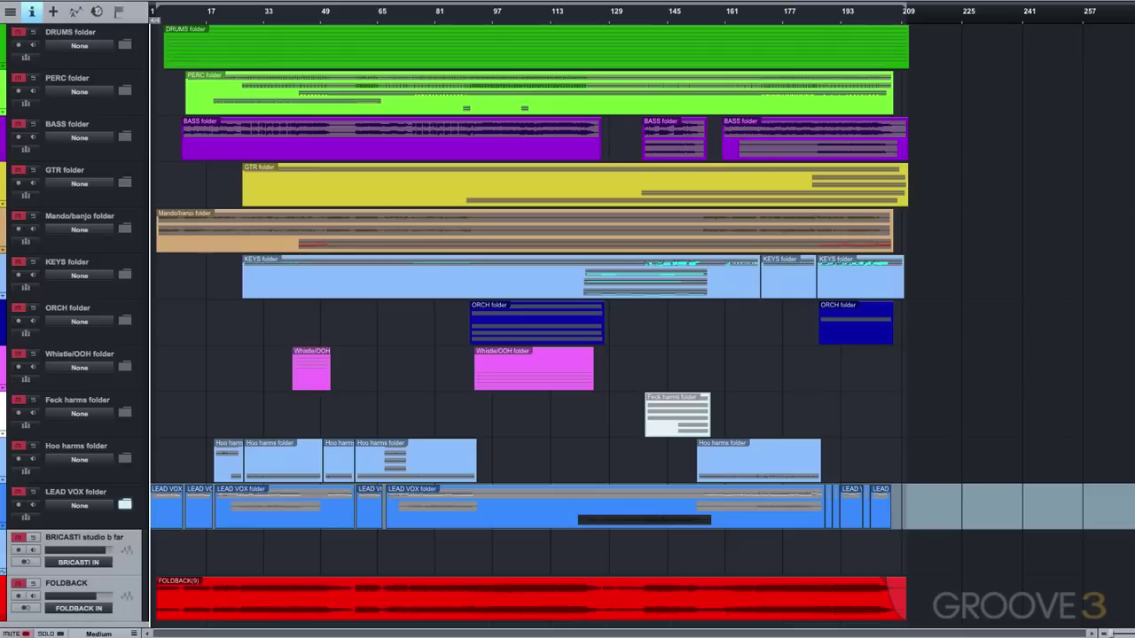
Expand the DRUMS folder and select Kick-In, SnareTop, Tom1 and Tom4, ending on Kick-In.
click(125, 45)
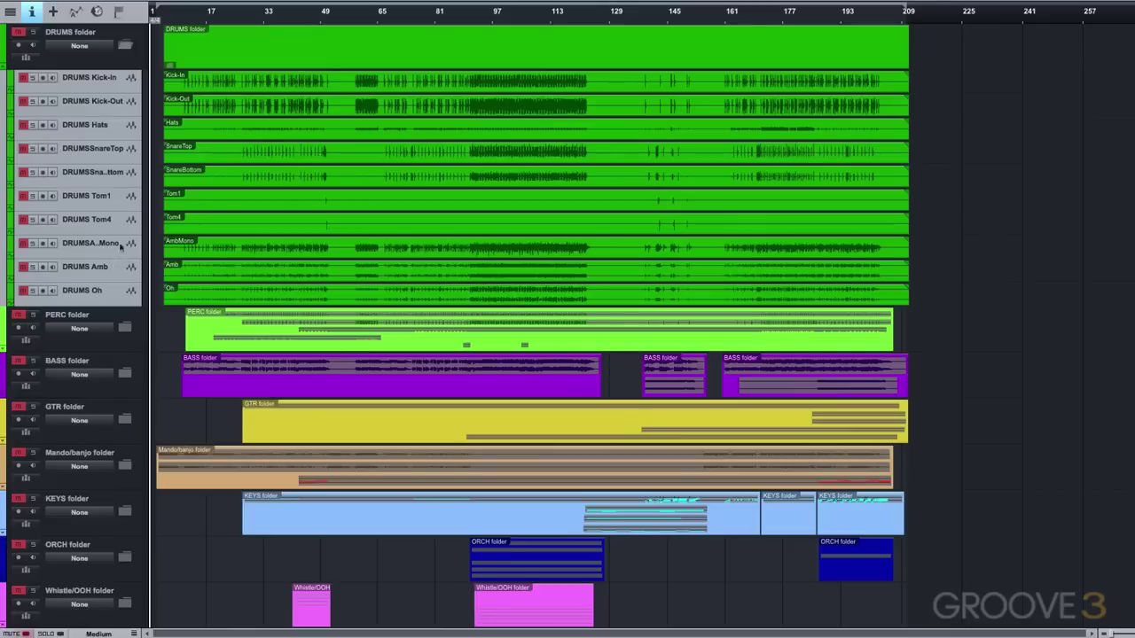
click(113, 78)
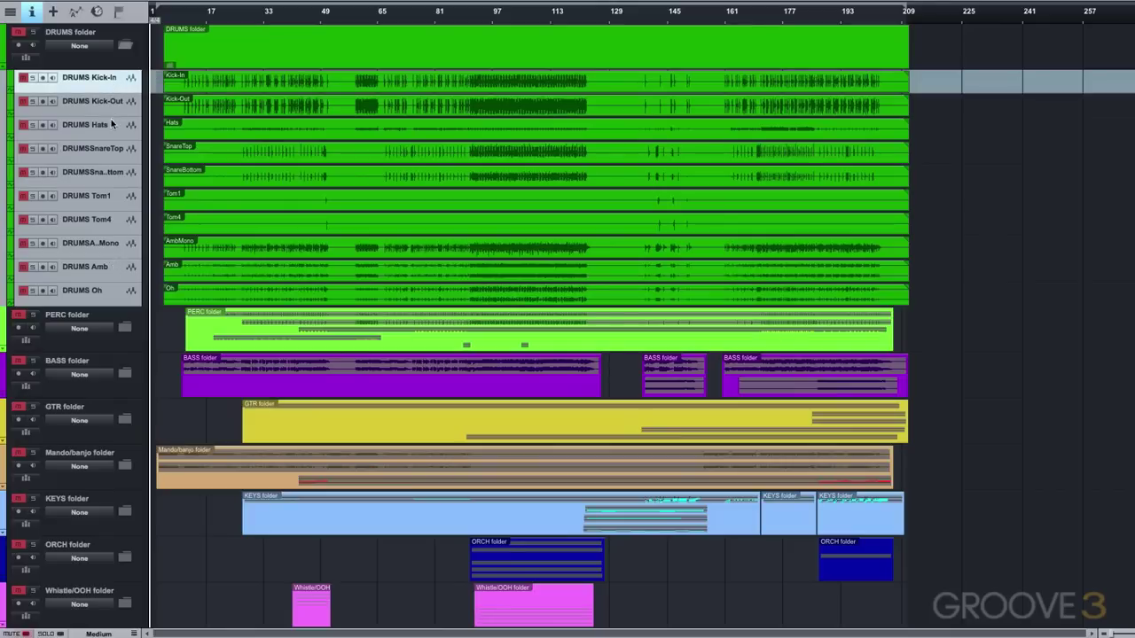
click(113, 149)
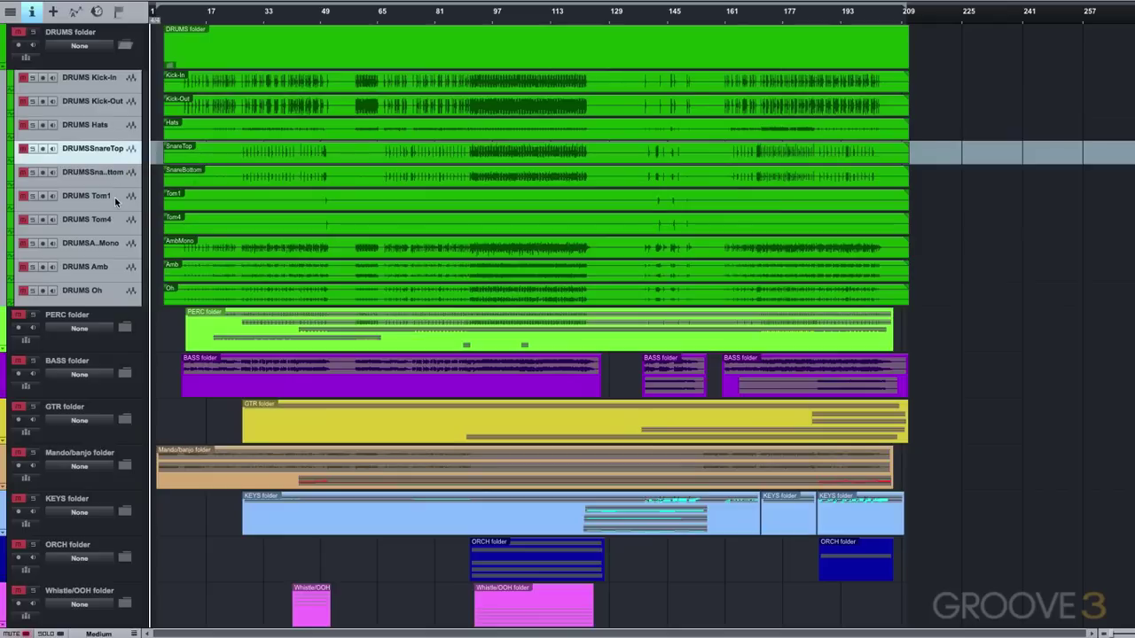
click(115, 197)
click(115, 222)
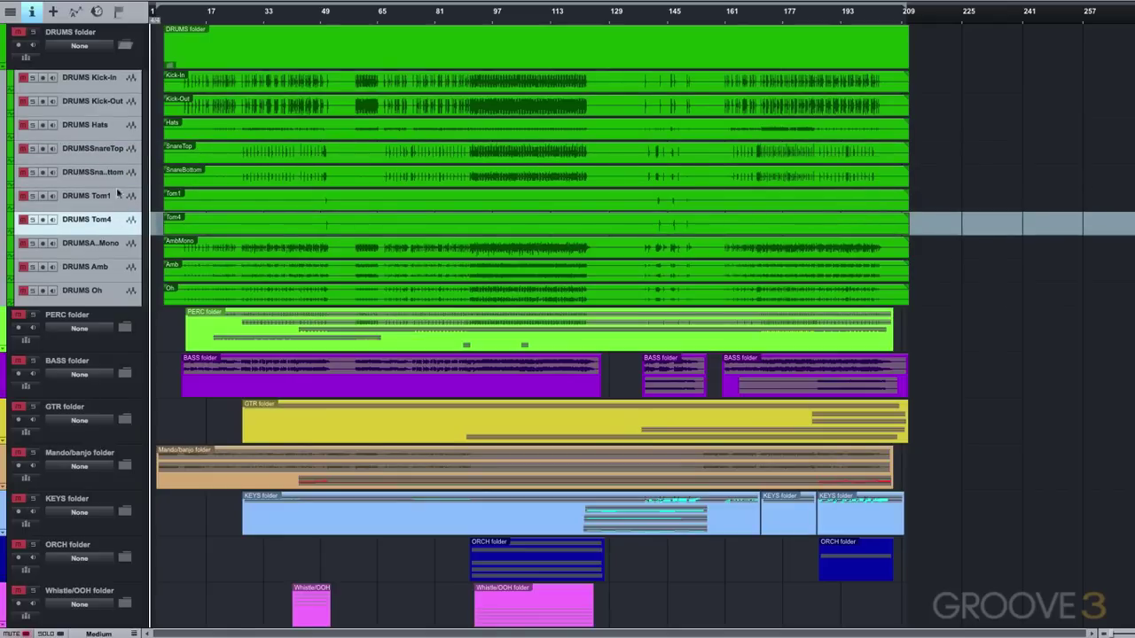
click(115, 80)
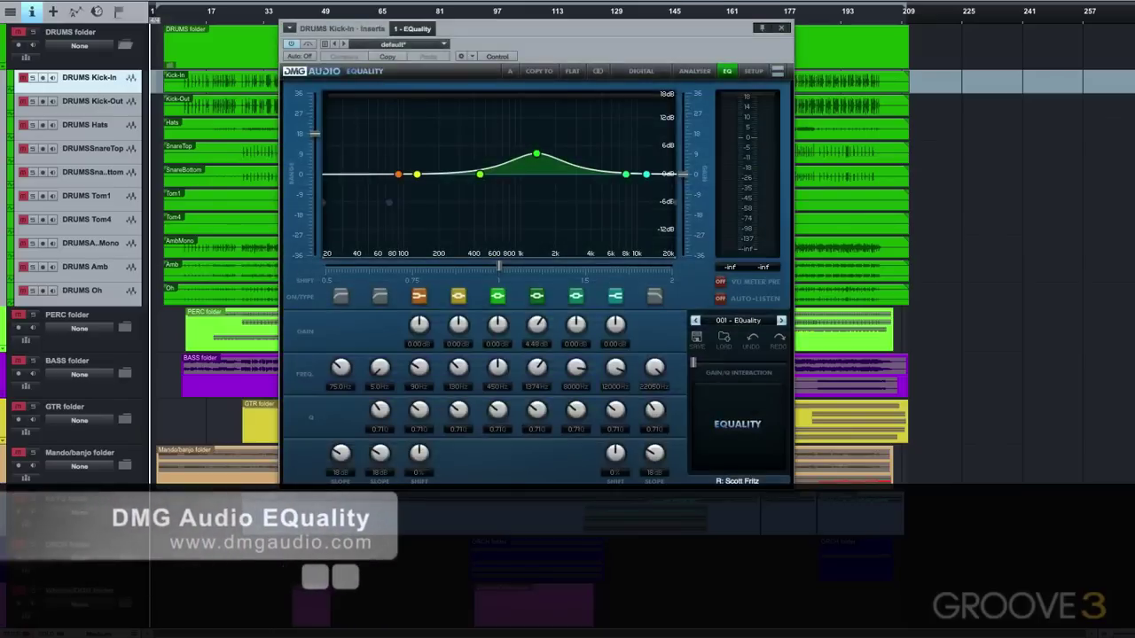
Select the DRUMSSnareTop track so the plugin editor shows its Decapitator insert.
click(104, 149)
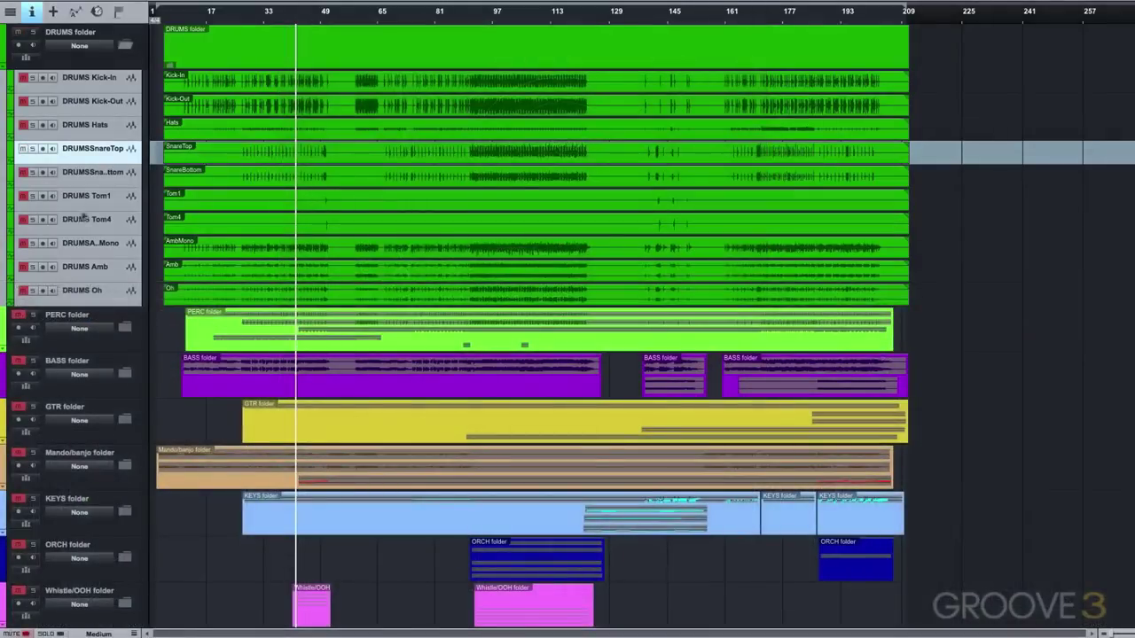
Select the SnareBottom, Tom1, Tom4, AmbMono and Amb drum tracks in turn.
click(110, 177)
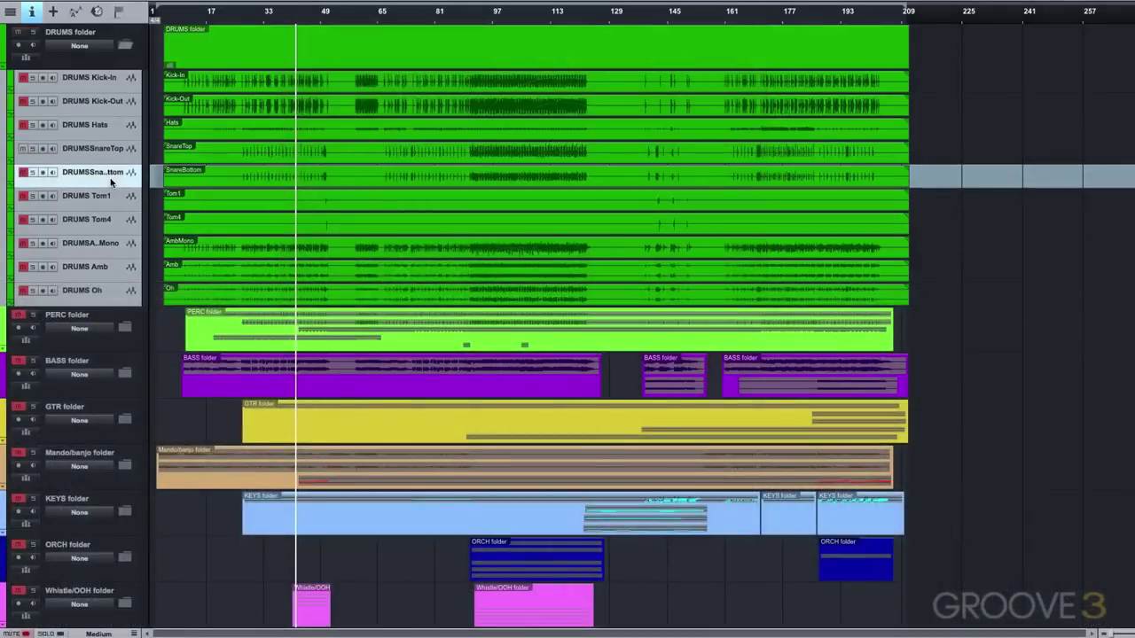
click(111, 205)
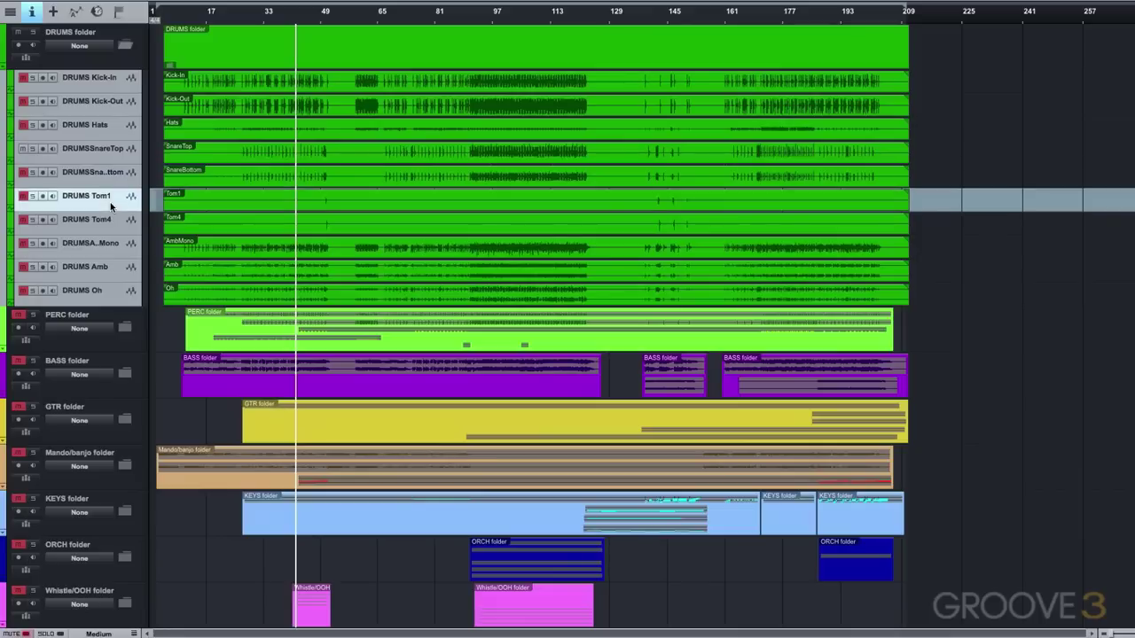
click(110, 228)
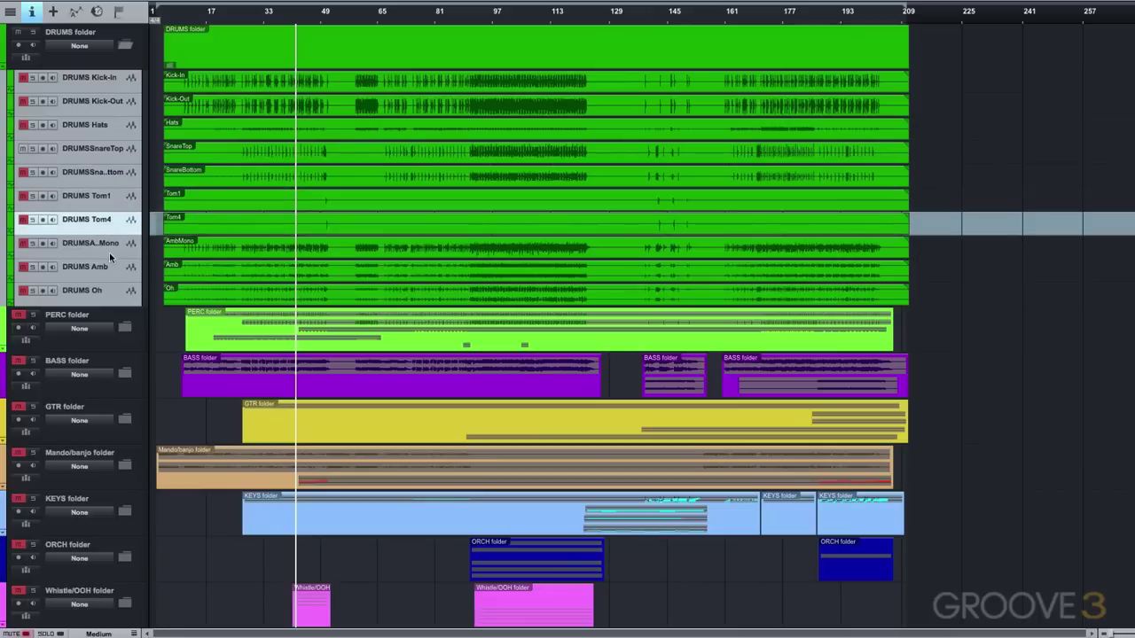
click(109, 253)
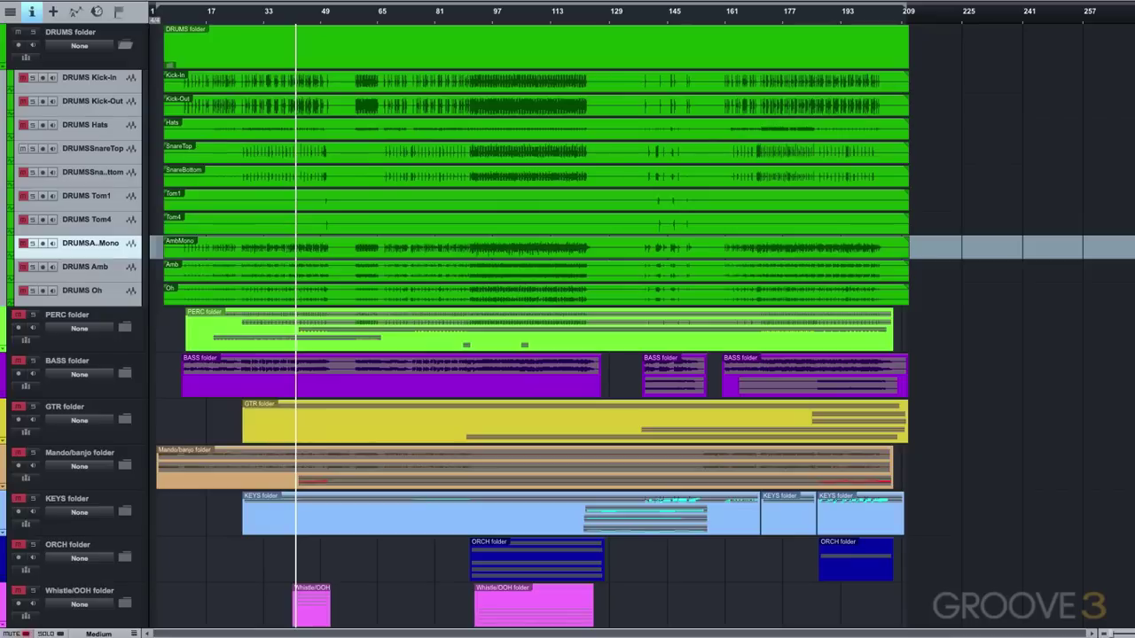
click(85, 266)
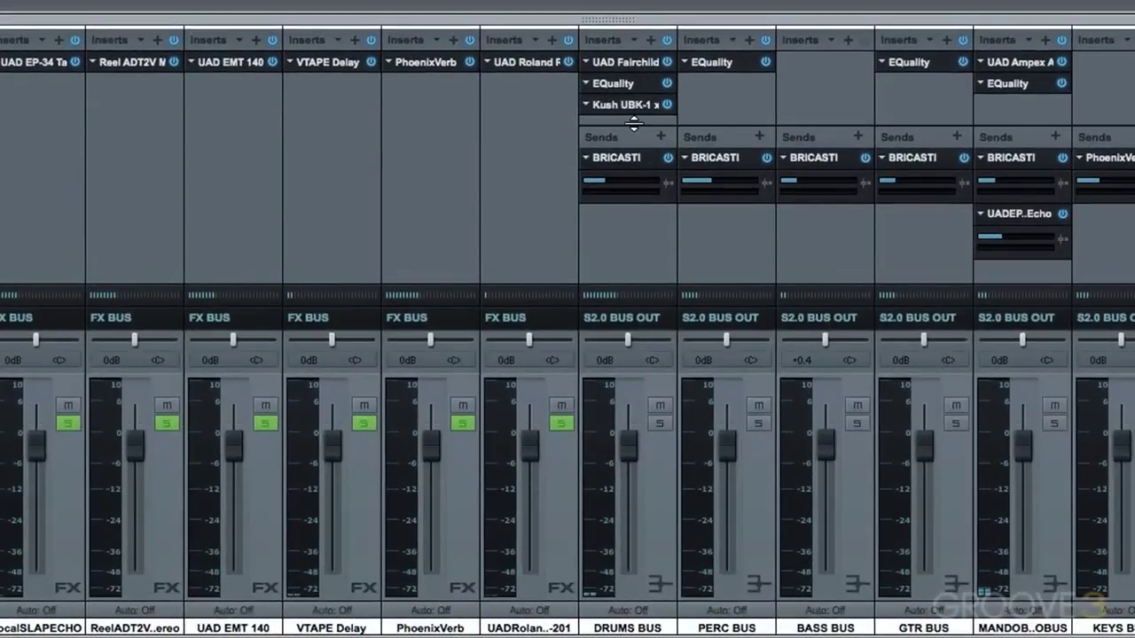
Open the DRUMS BUS UAD Fairchild insert and activate the compressor.
click(628, 67)
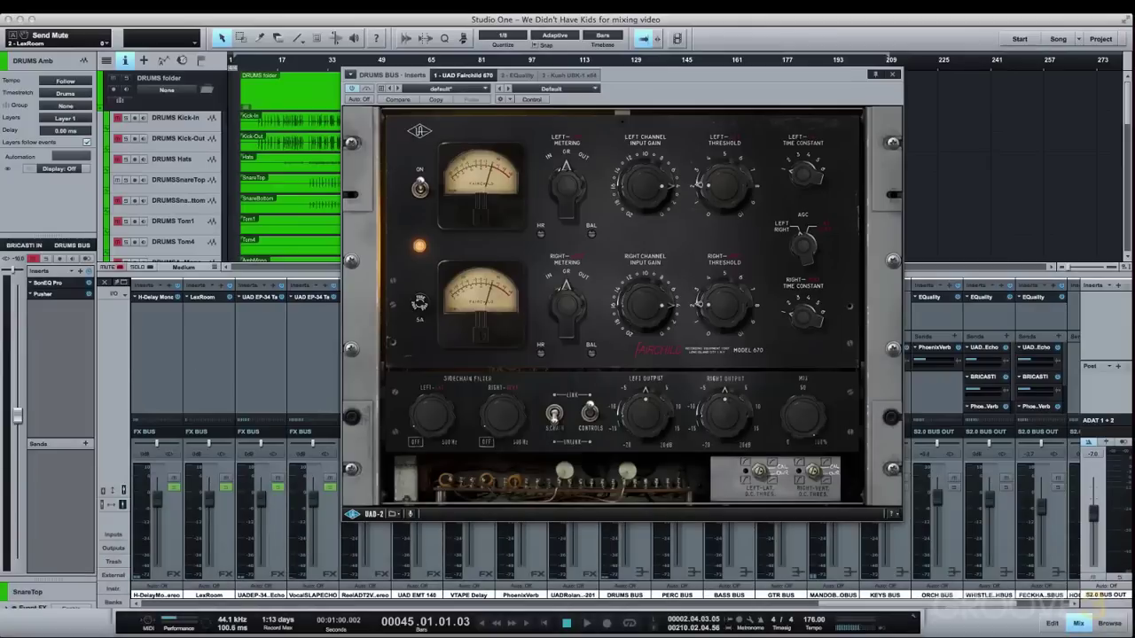
key(m)
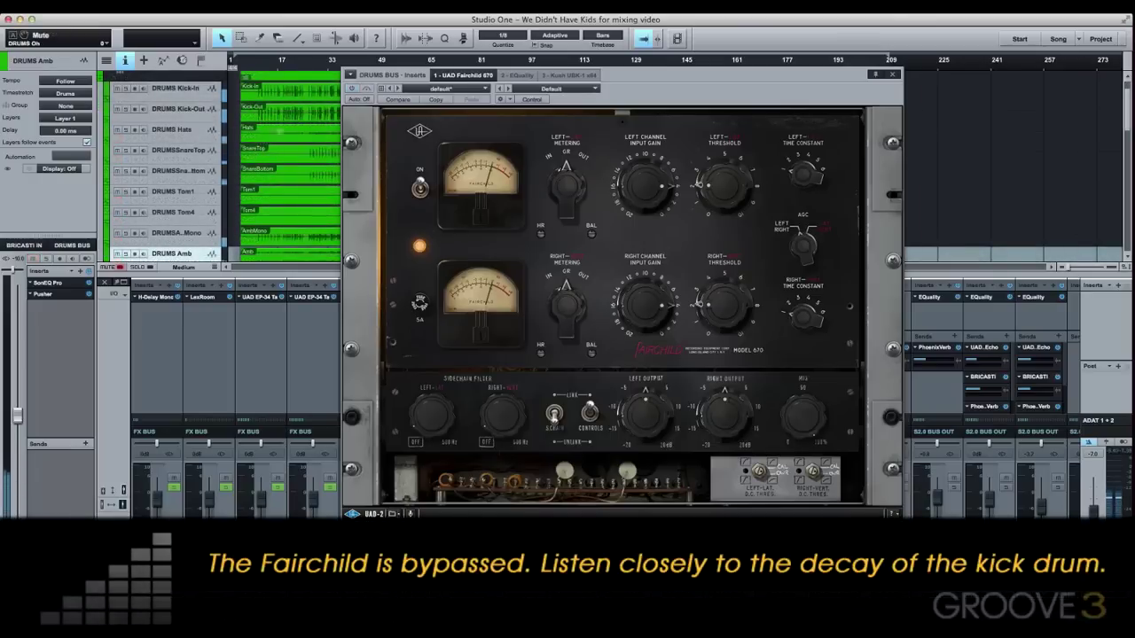
click(351, 89)
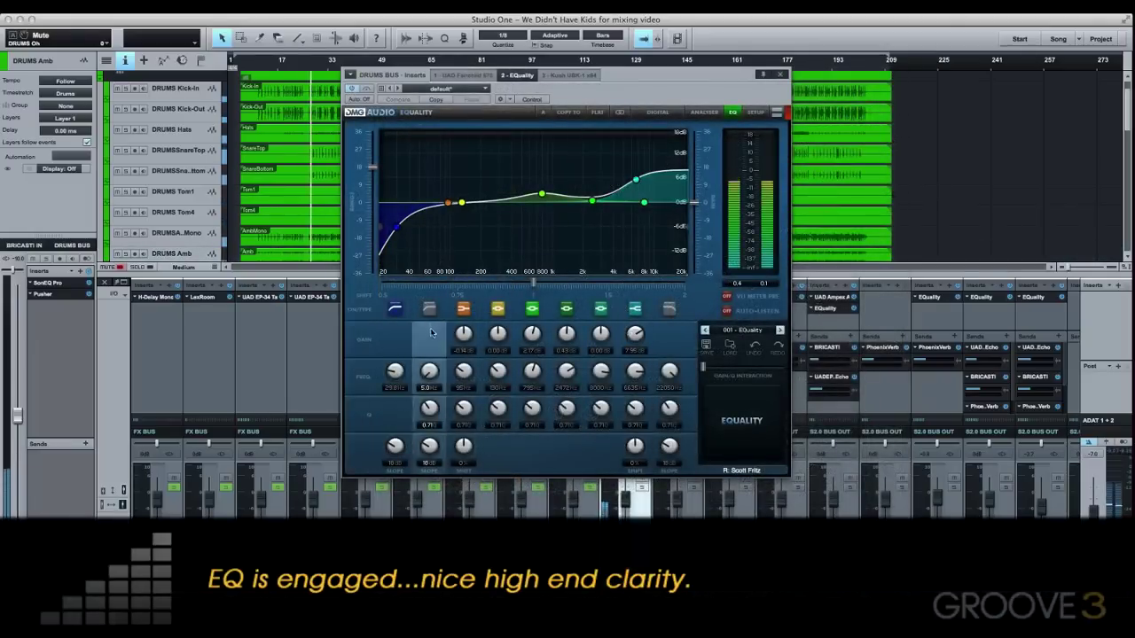
Bypass the DRUMS BUS EQuality, then re-engage it.
click(365, 90)
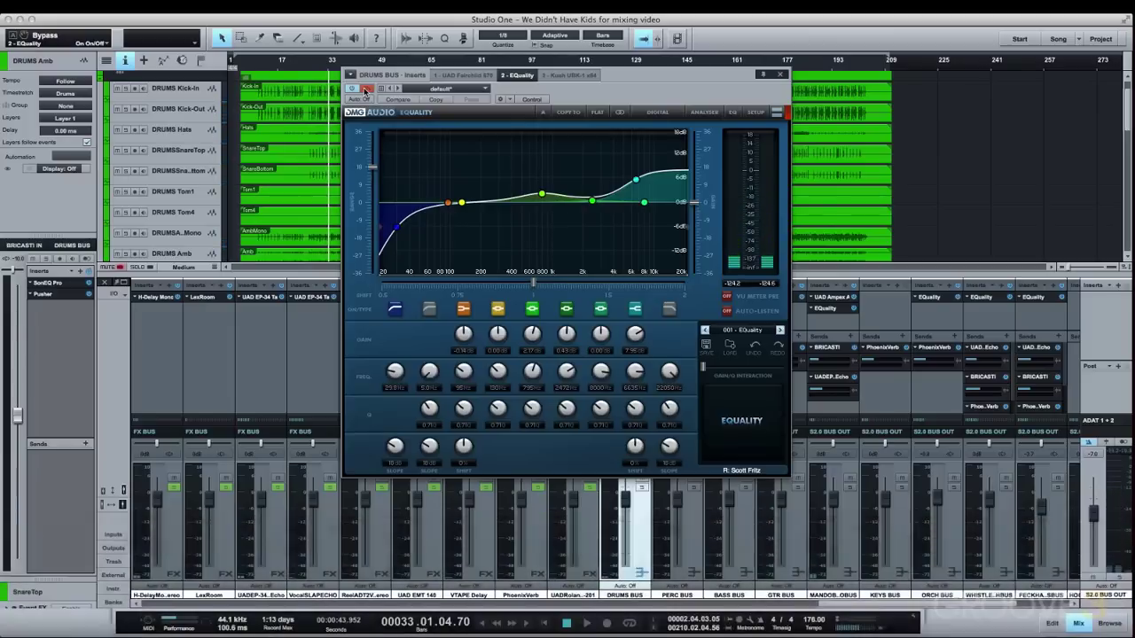
click(364, 91)
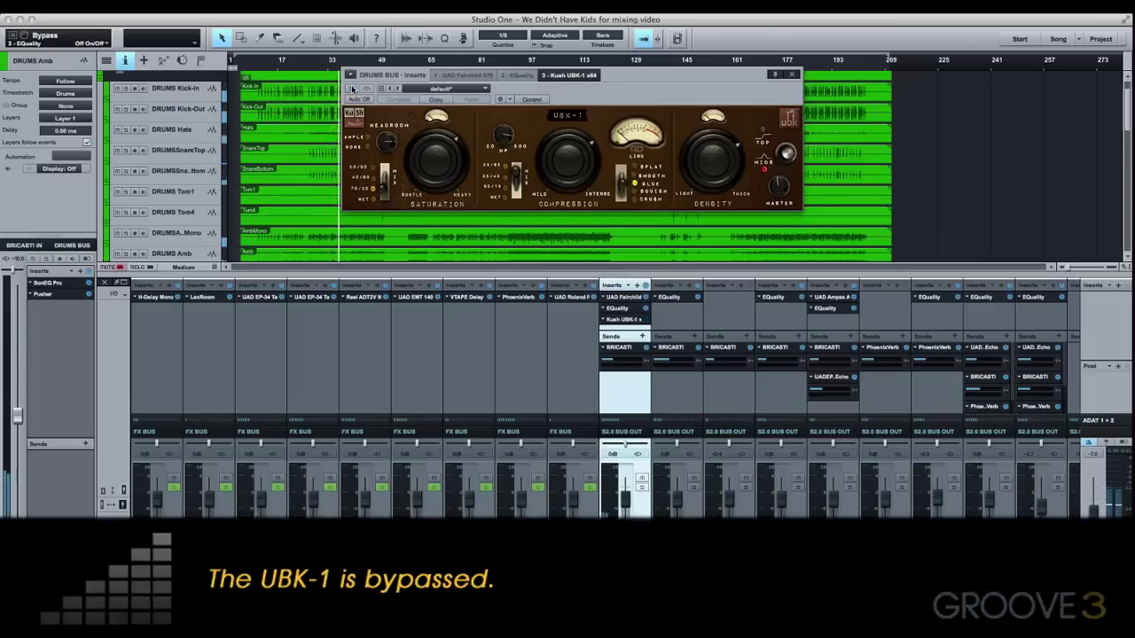
Engage the Kush UBK-1 on the DRUMS BUS.
click(352, 90)
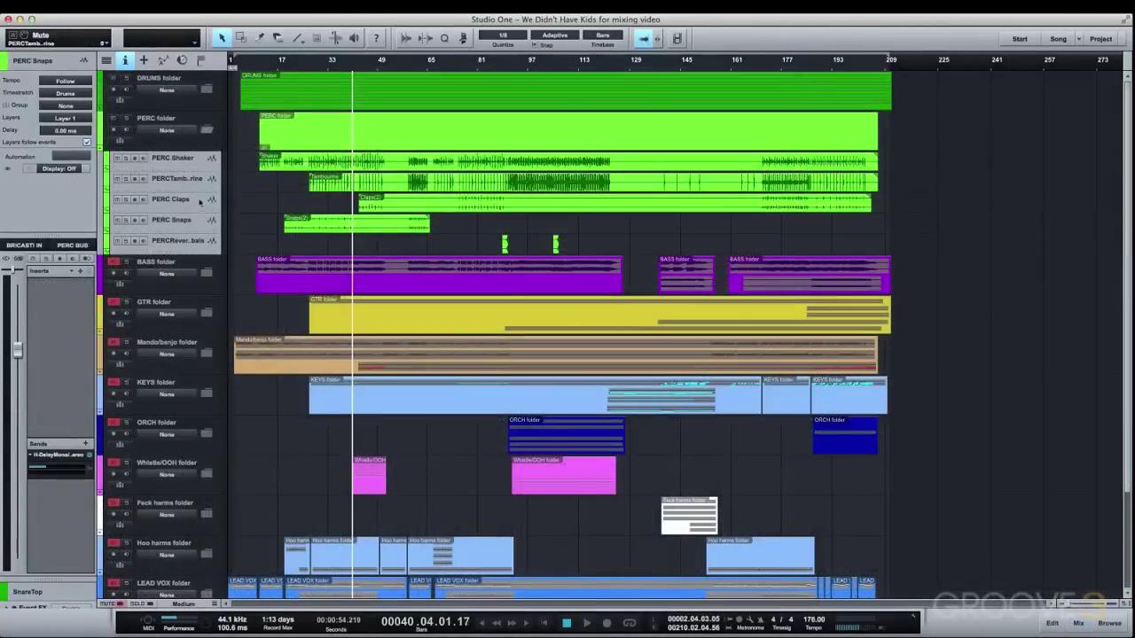
Select the PERC Claps and Snaps tracks, then view the PERC BUS EQuality in the console.
click(197, 203)
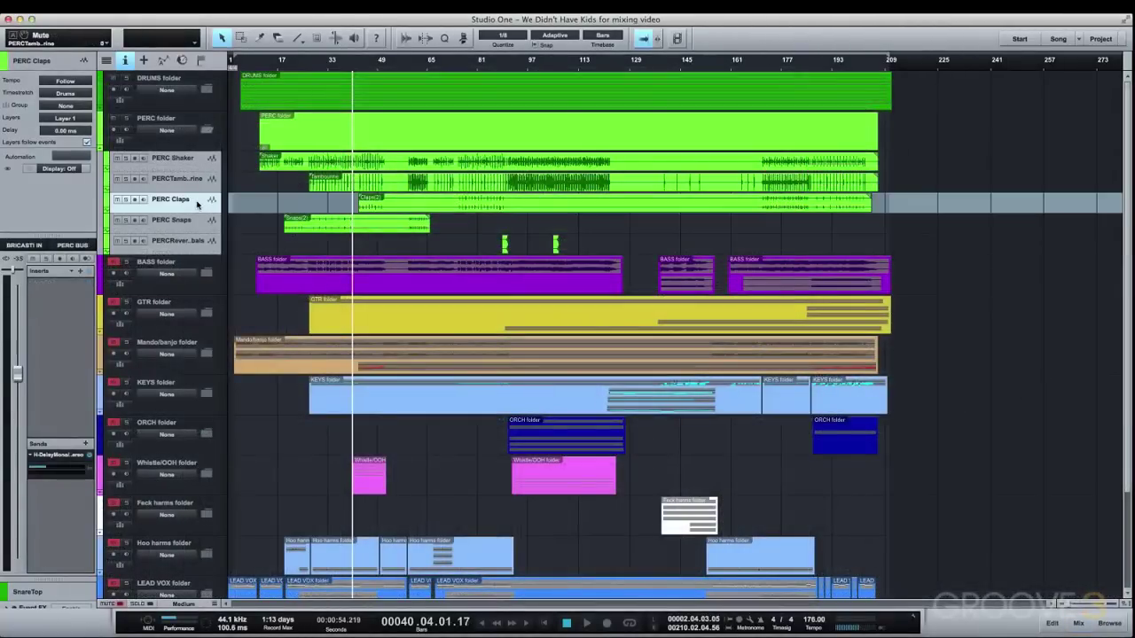
click(198, 220)
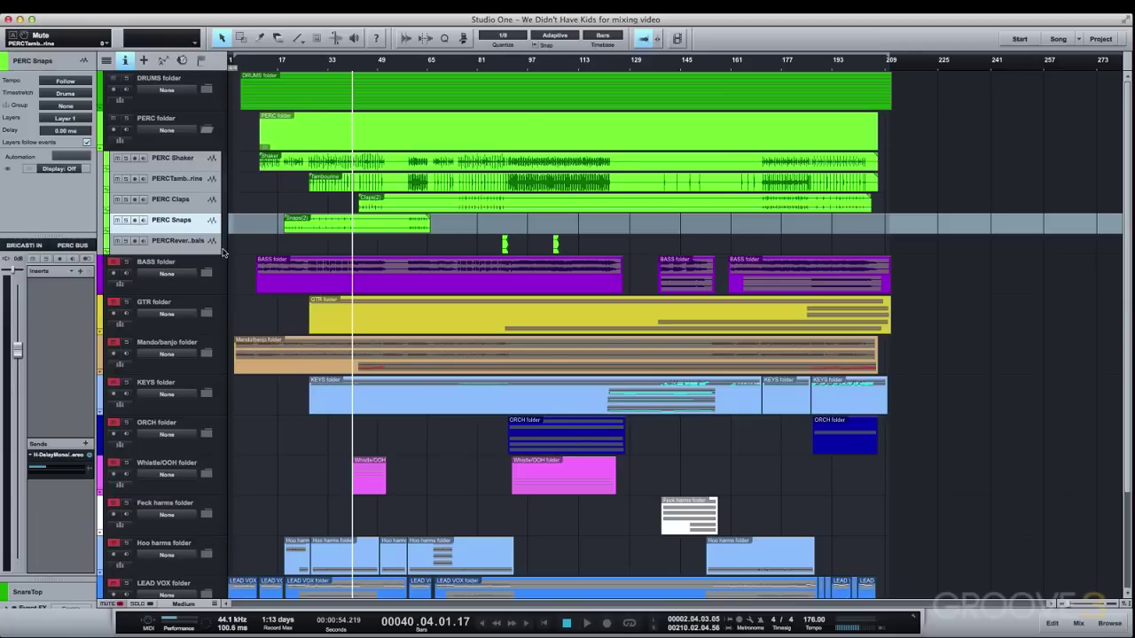
key(F3)
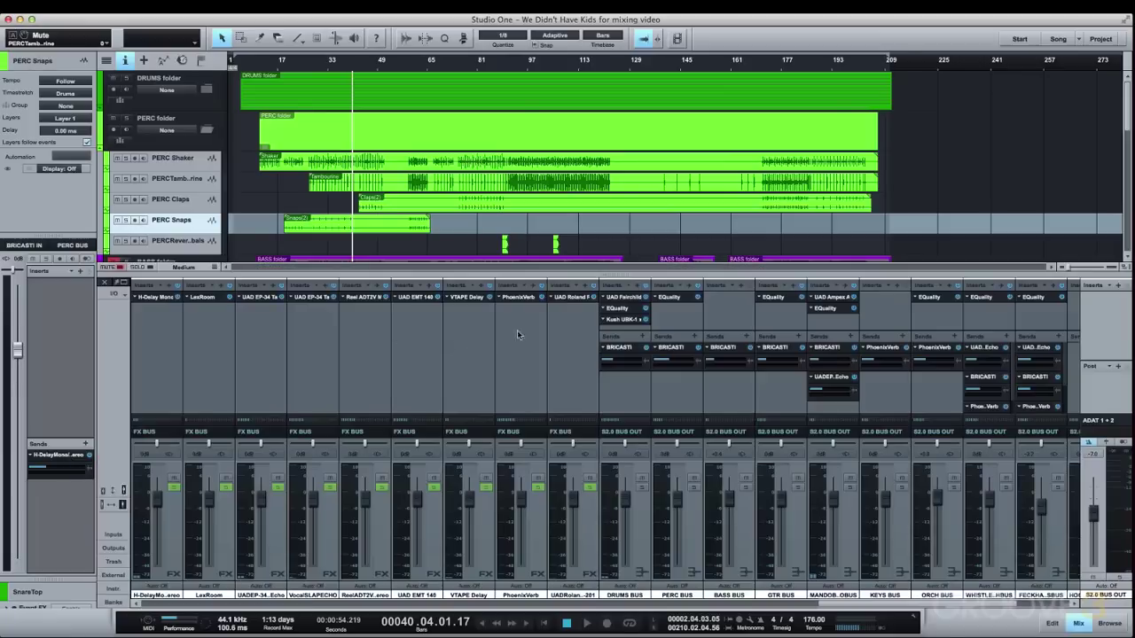
click(678, 301)
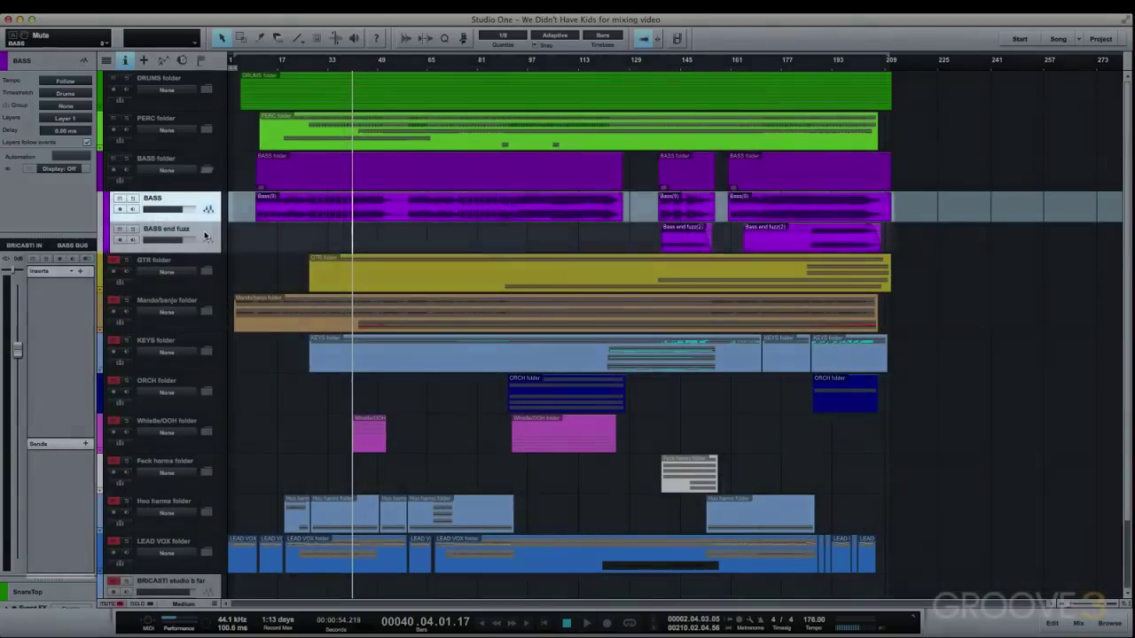
Select the BASS end fuzz track and check the console before hiding it.
click(205, 234)
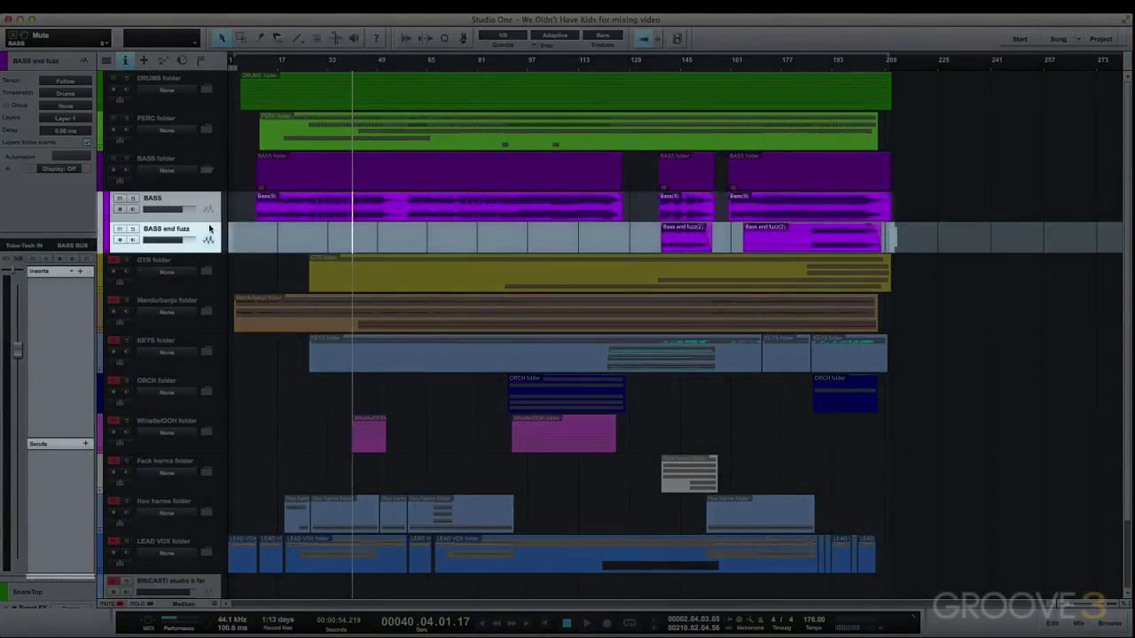
key(F3)
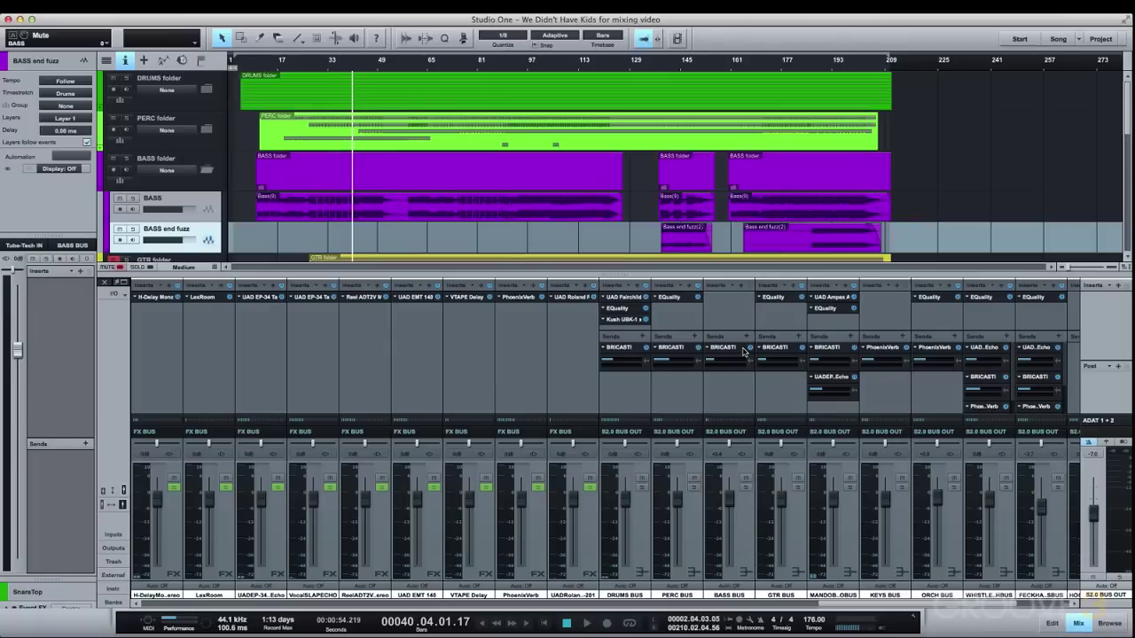
key(F3)
Open GTR main's EQuality and step it through GTR heavy 2, heavy 1, solo and trem.
click(211, 239)
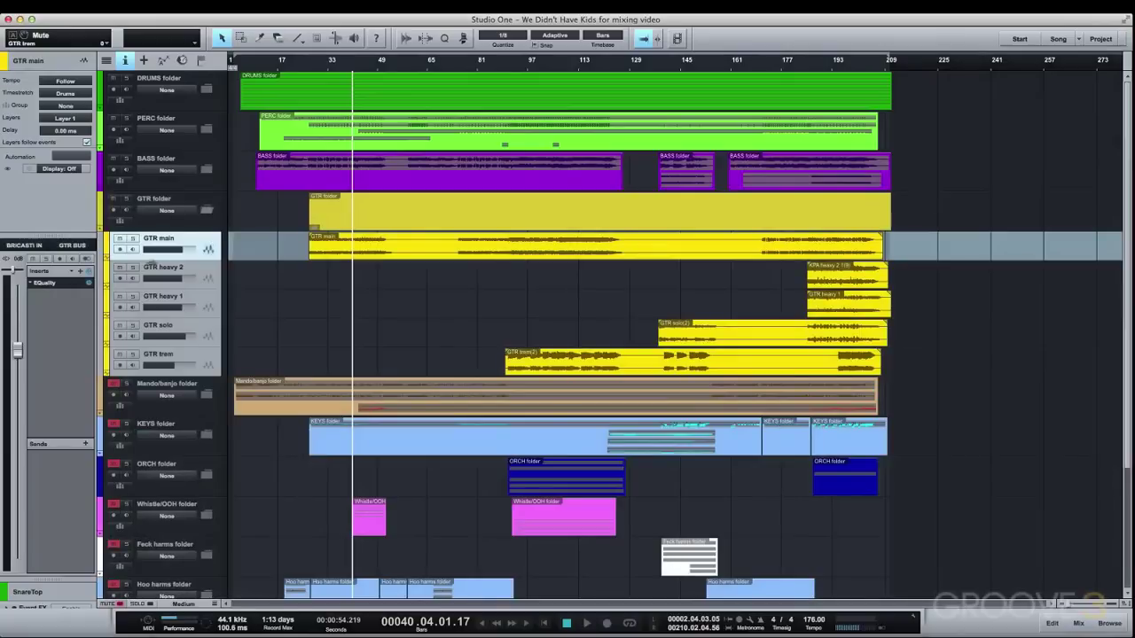
click(59, 284)
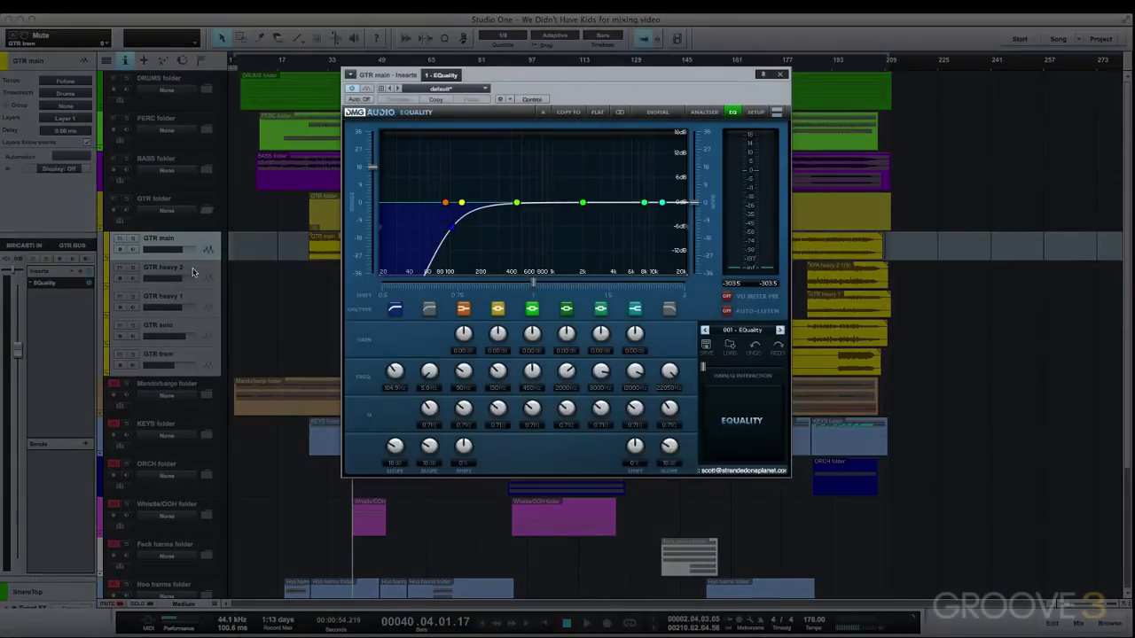
click(194, 274)
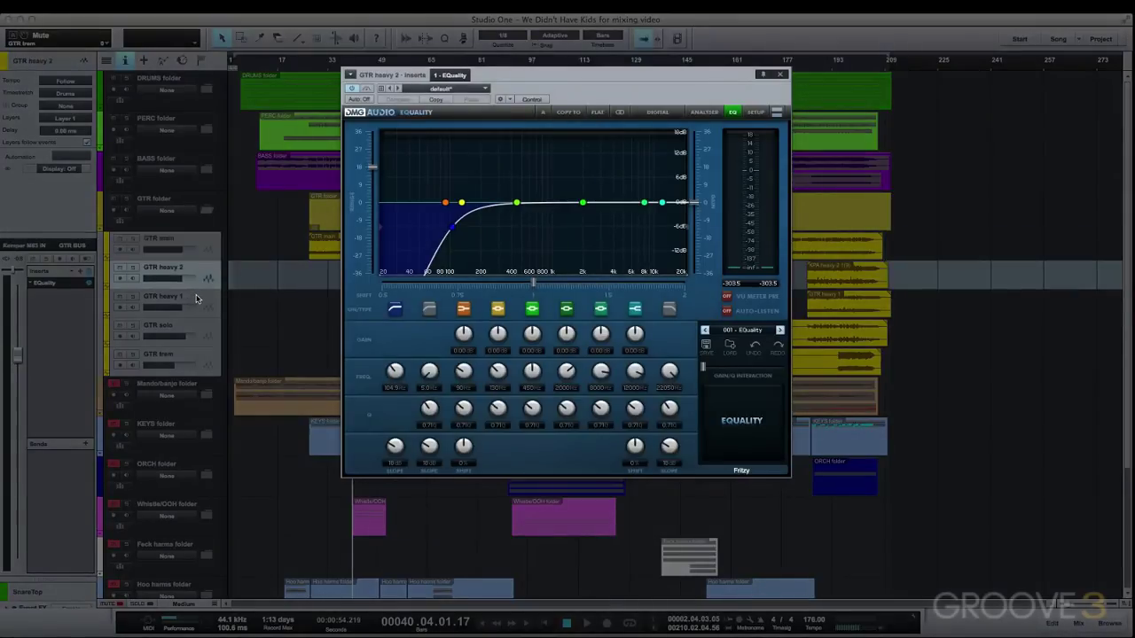
click(199, 299)
click(201, 334)
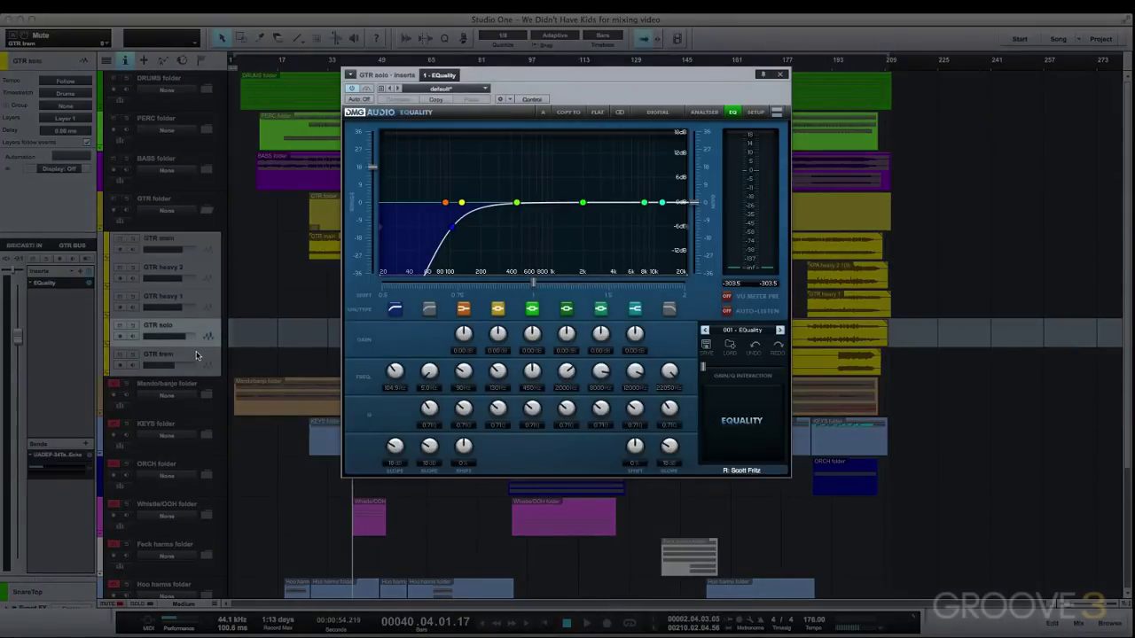
click(197, 355)
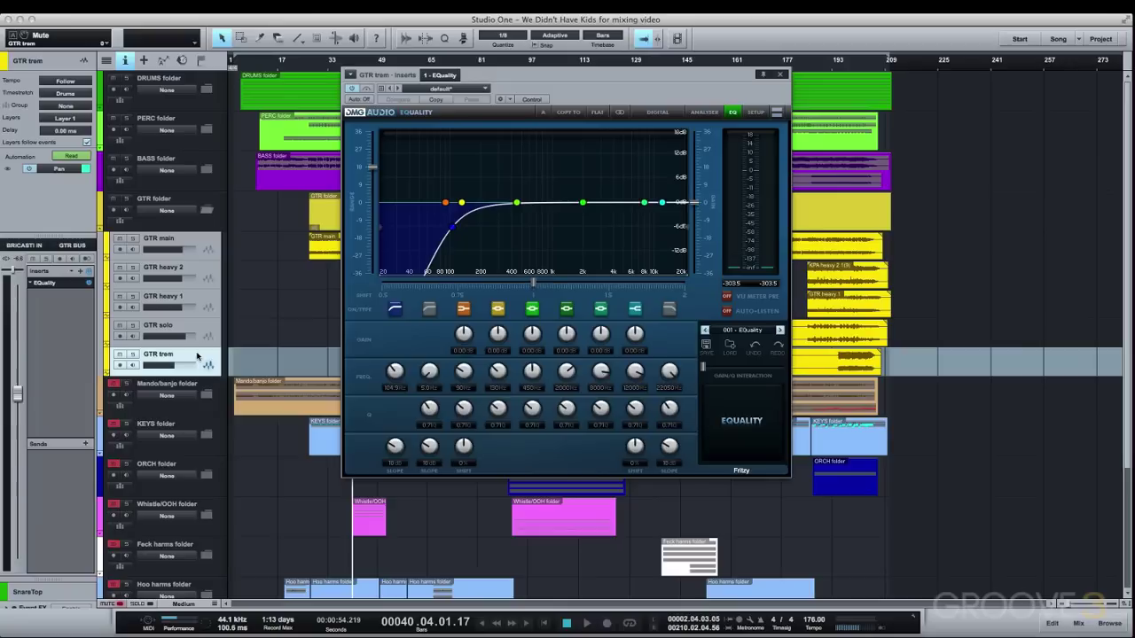
Close the guitar EQ, inspect the GTR BUS EQuality curve, then move to the MANDOBANJO BUS.
key(F3)
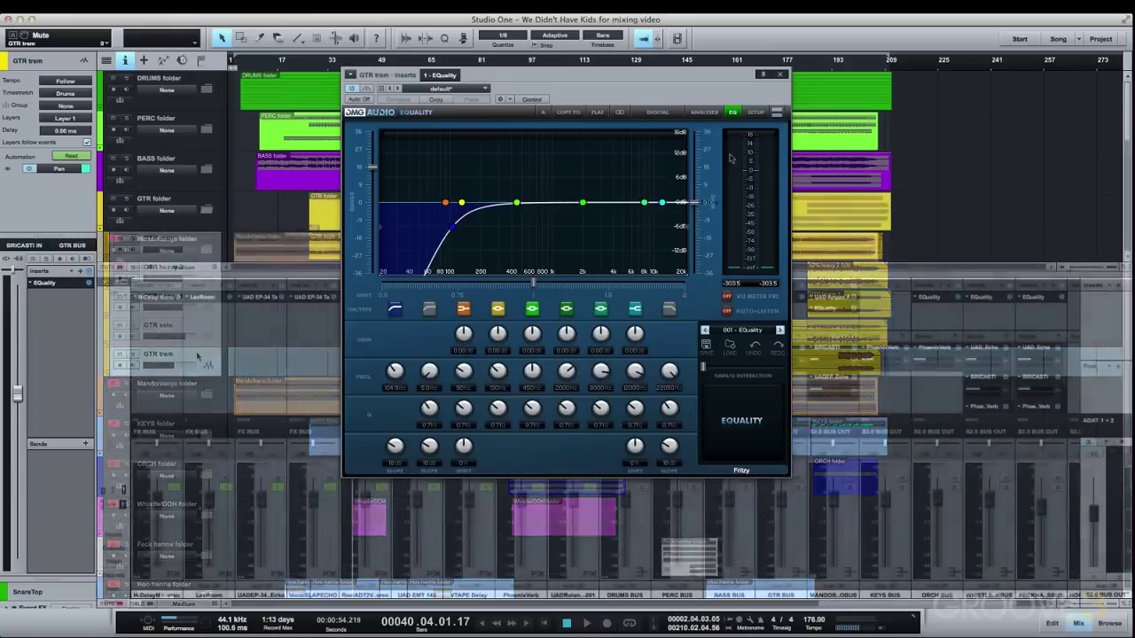
click(780, 74)
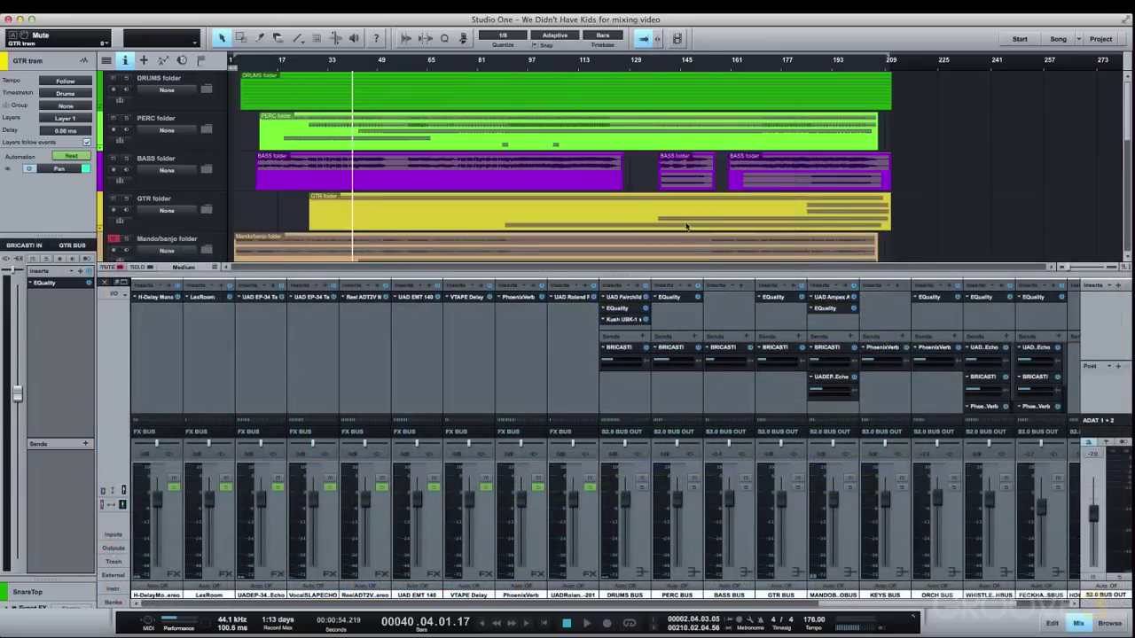
click(779, 297)
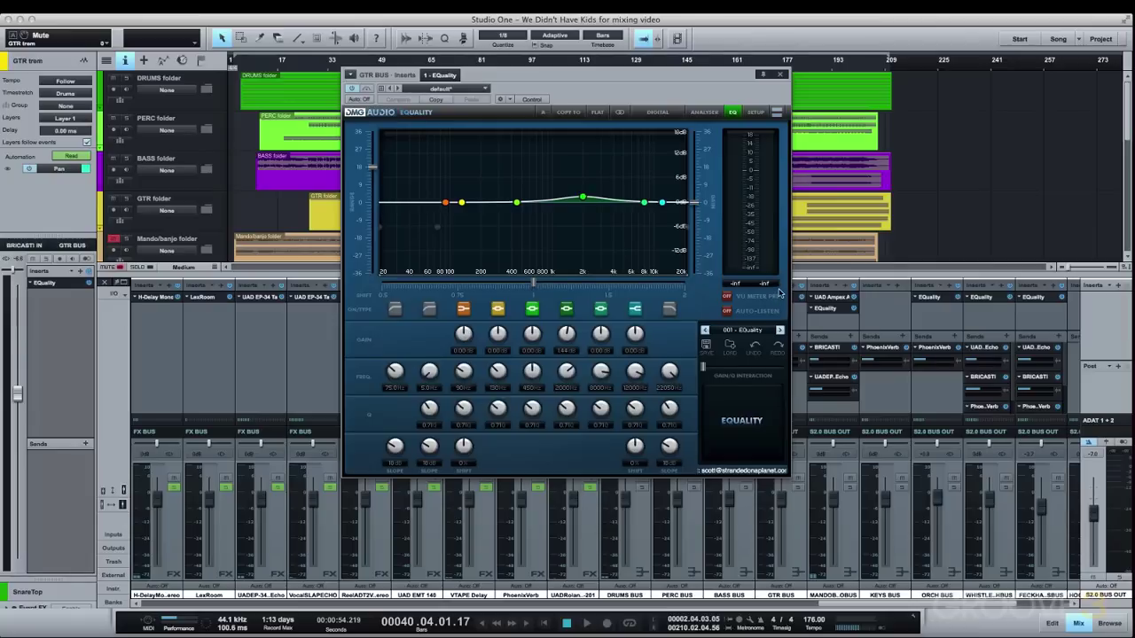
click(832, 300)
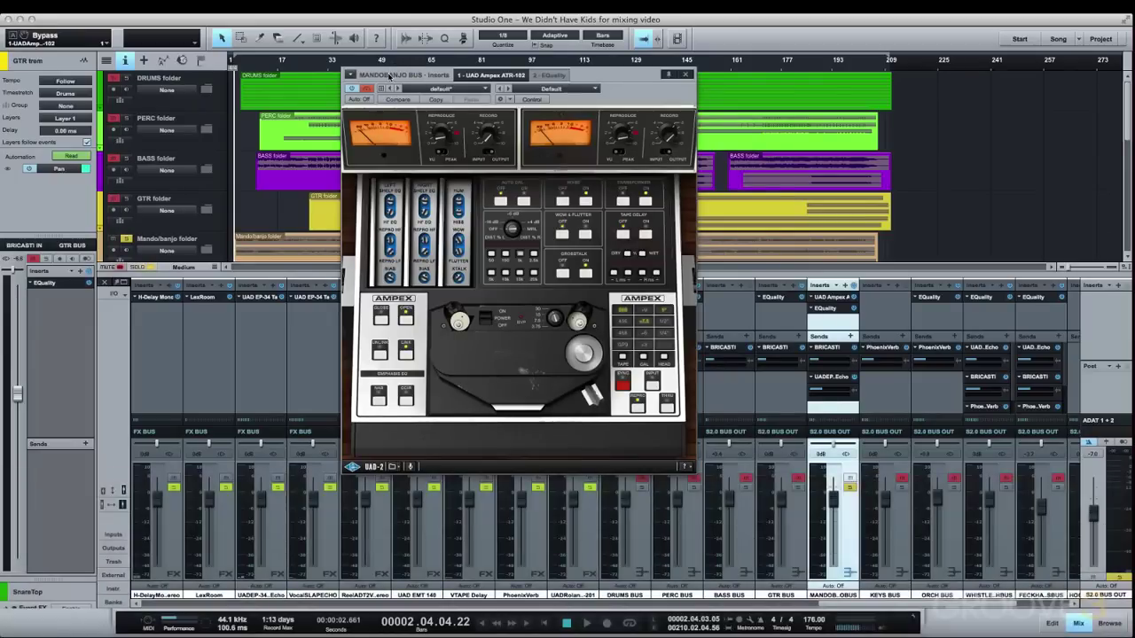
Bypass and re-engage the mandobanjo bus ATR-102, then view its EQuality settings.
click(366, 89)
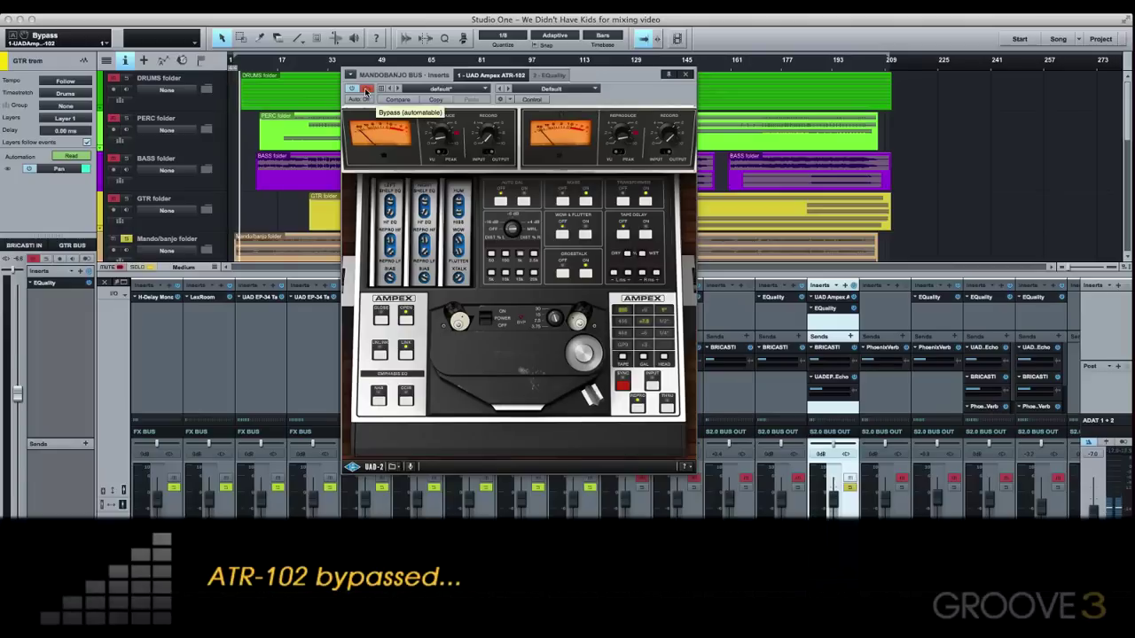
click(366, 90)
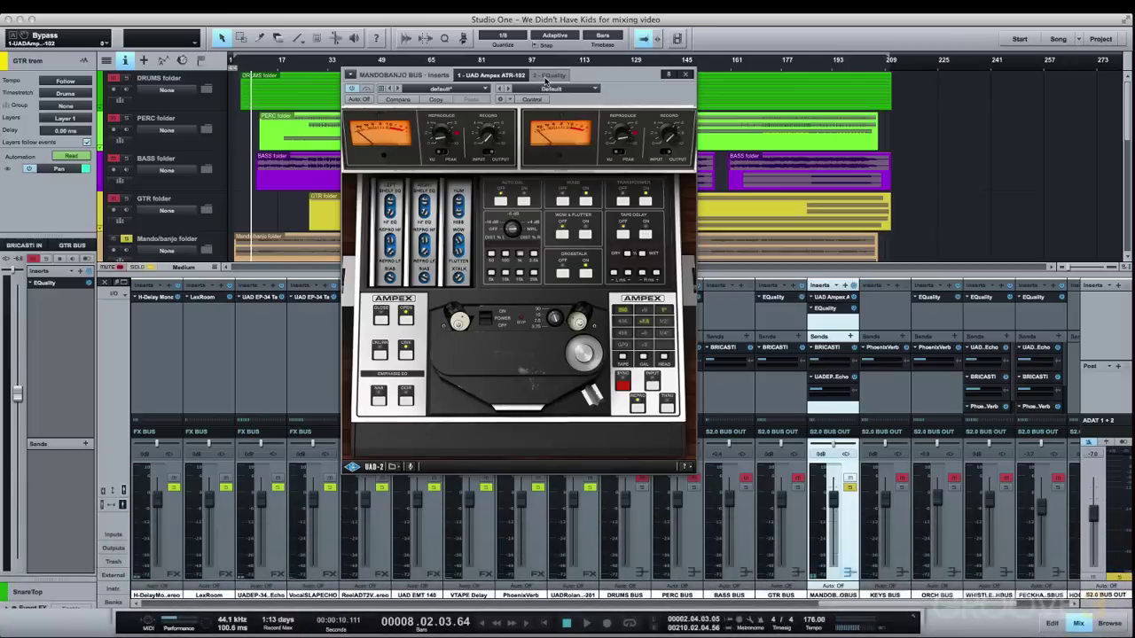
click(546, 78)
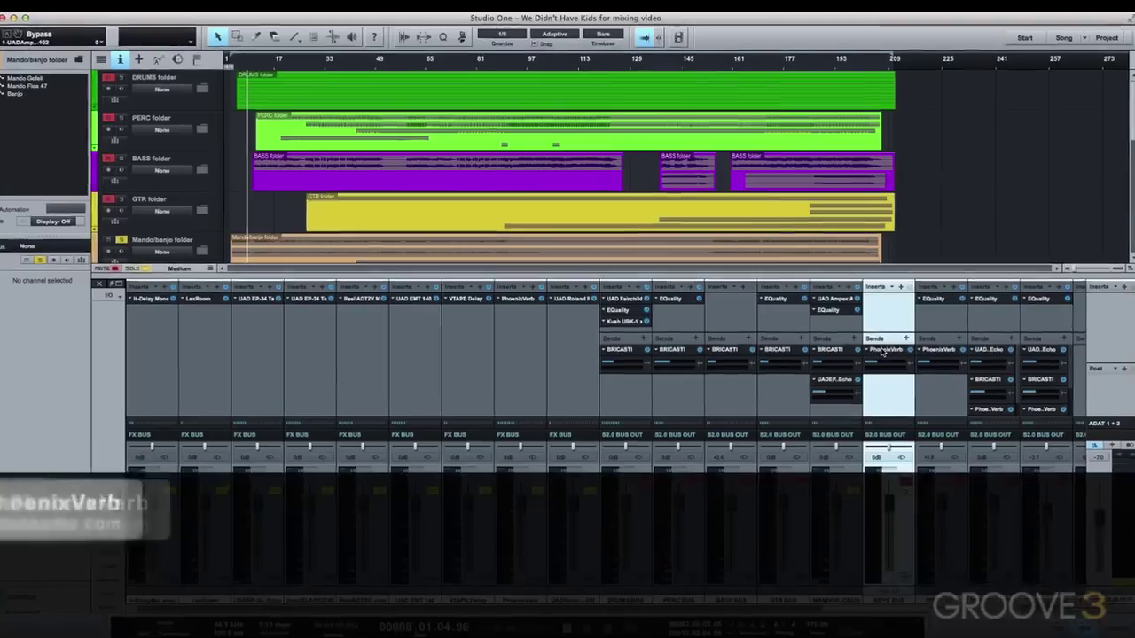
Open the PhoenixVerb reverb fed by the KEYS BUS send.
double_click(879, 350)
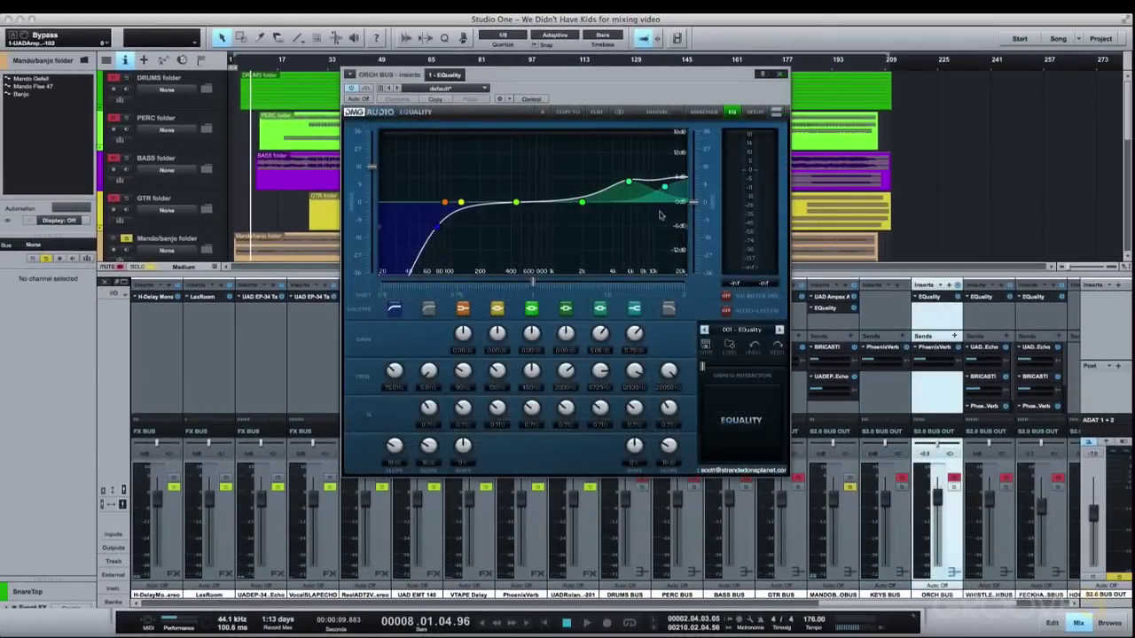
Inspect the band-6 high-frequency boost node in the ORCH BUS EQuality.
click(627, 183)
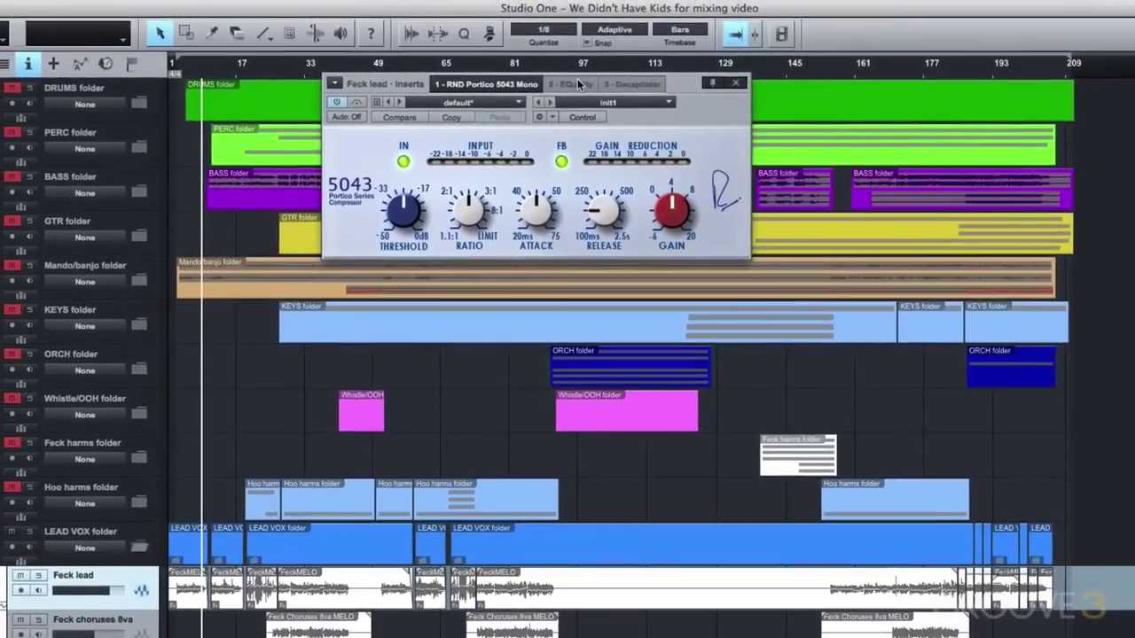
View Feck lead's EQuality, then open the EP-34 tape echo on its Vocal SLAPECHO send.
click(579, 83)
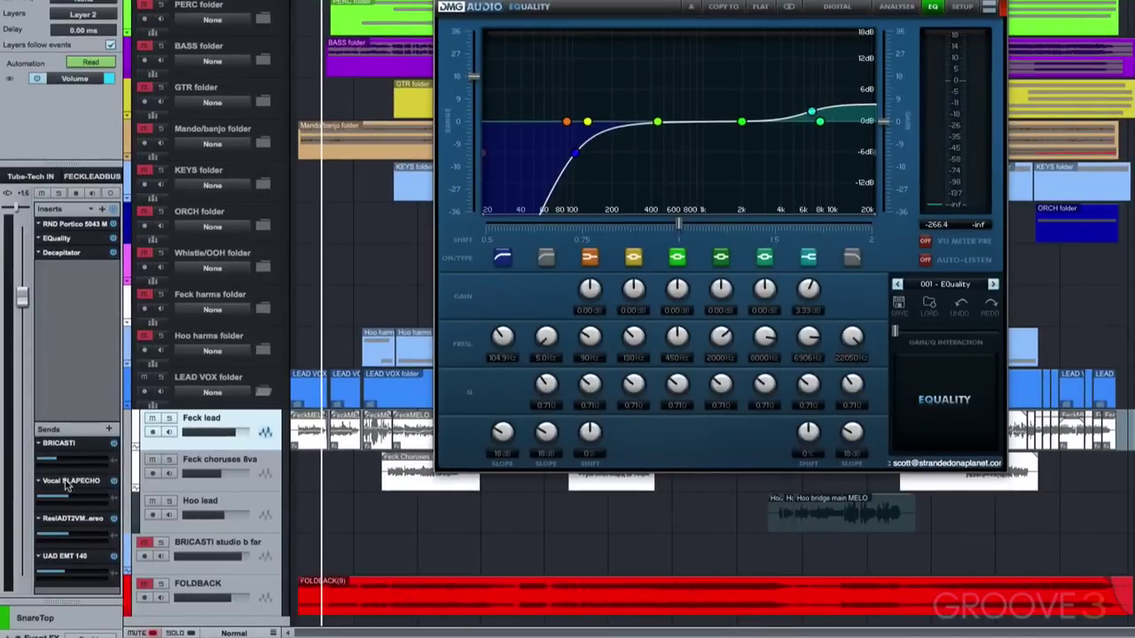
double_click(66, 484)
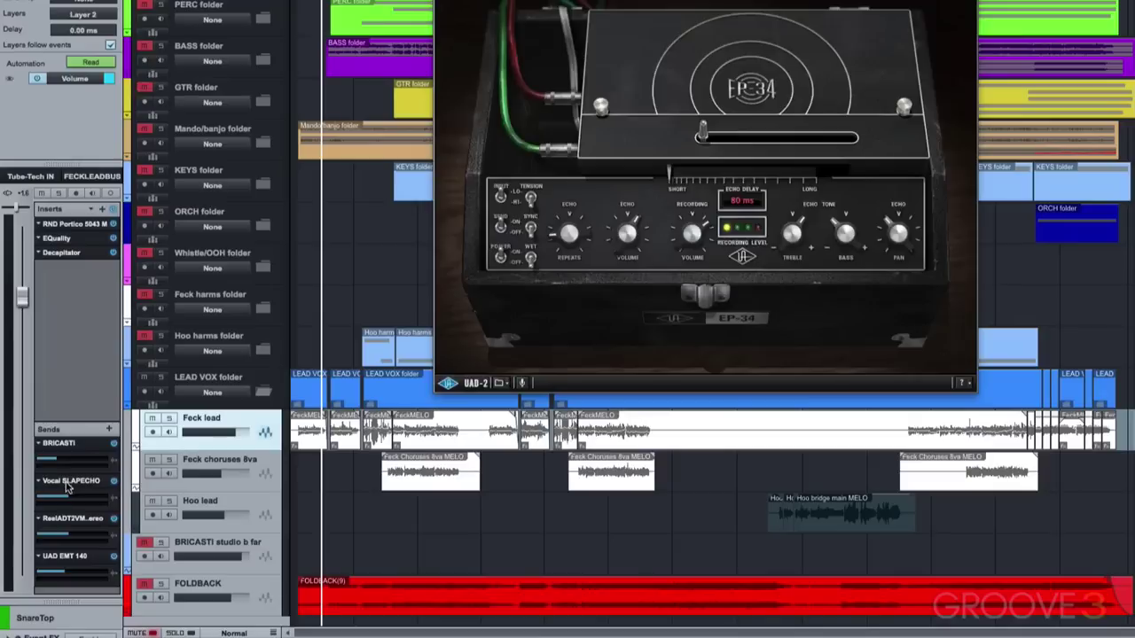
Open the Reel ADT doubler from Feck lead's ReelADT2VM send.
double_click(68, 522)
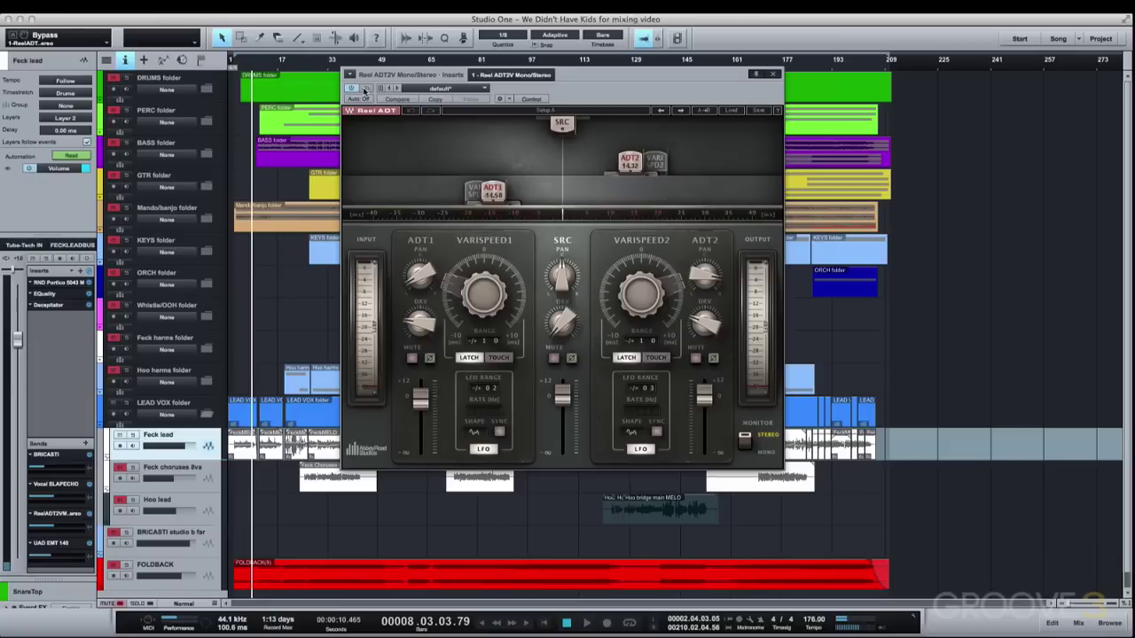
Open the UAD EMT 140 plate reverb from Feck lead's sends.
double_click(55, 544)
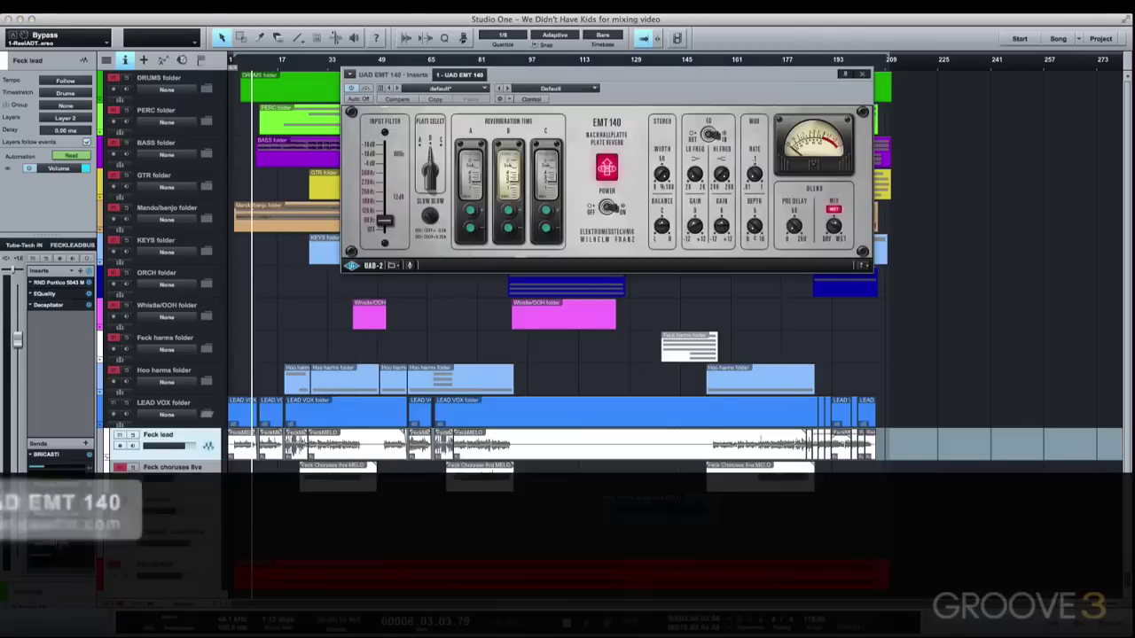